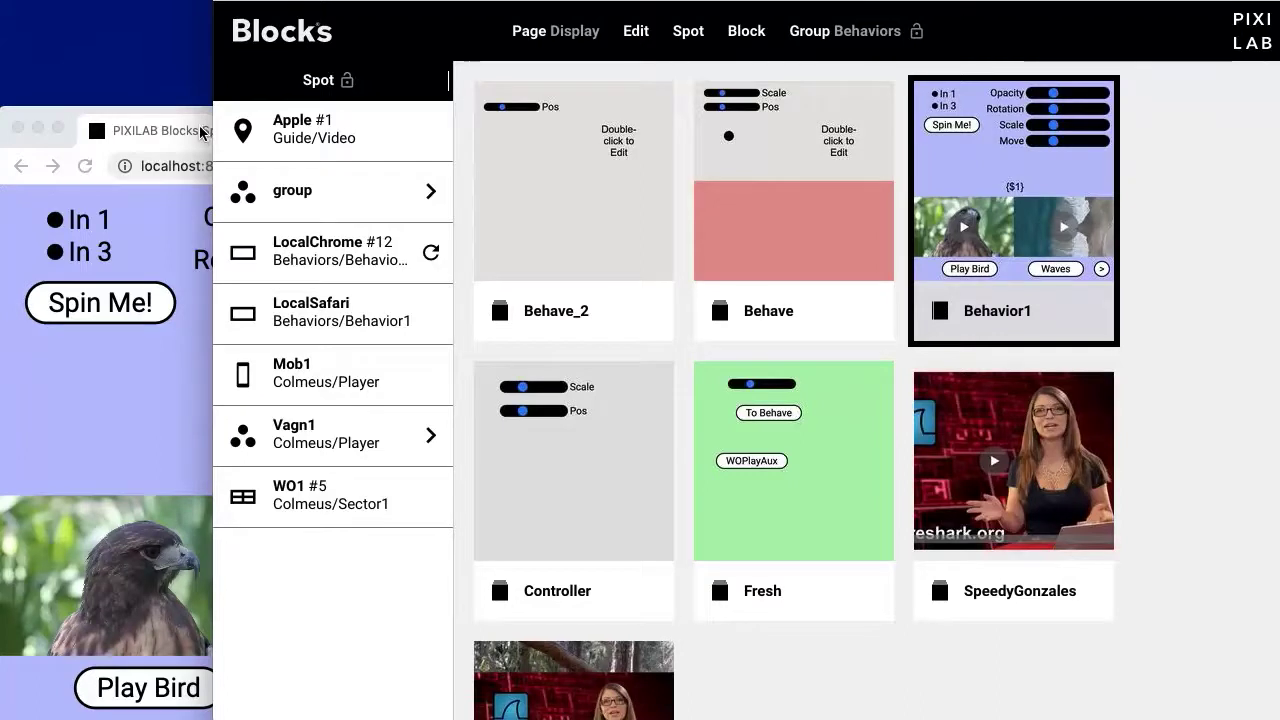
Open the Behavior1 card from the Blocks gallery in the block editor
{"action": "double_click", "coordinate": [1100, 165]}
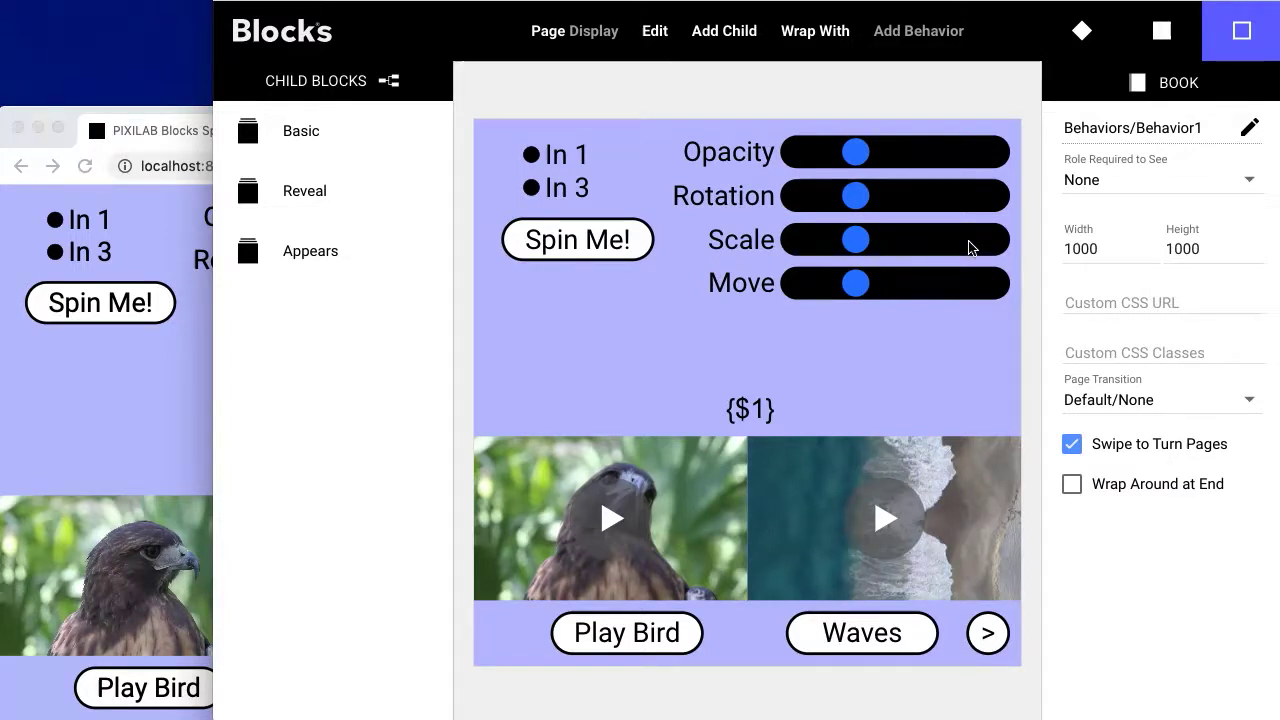
In the Basic block, set the Scale slider's Range Maximum to 2
{"action": "double_click", "coordinate": [365, 141]}
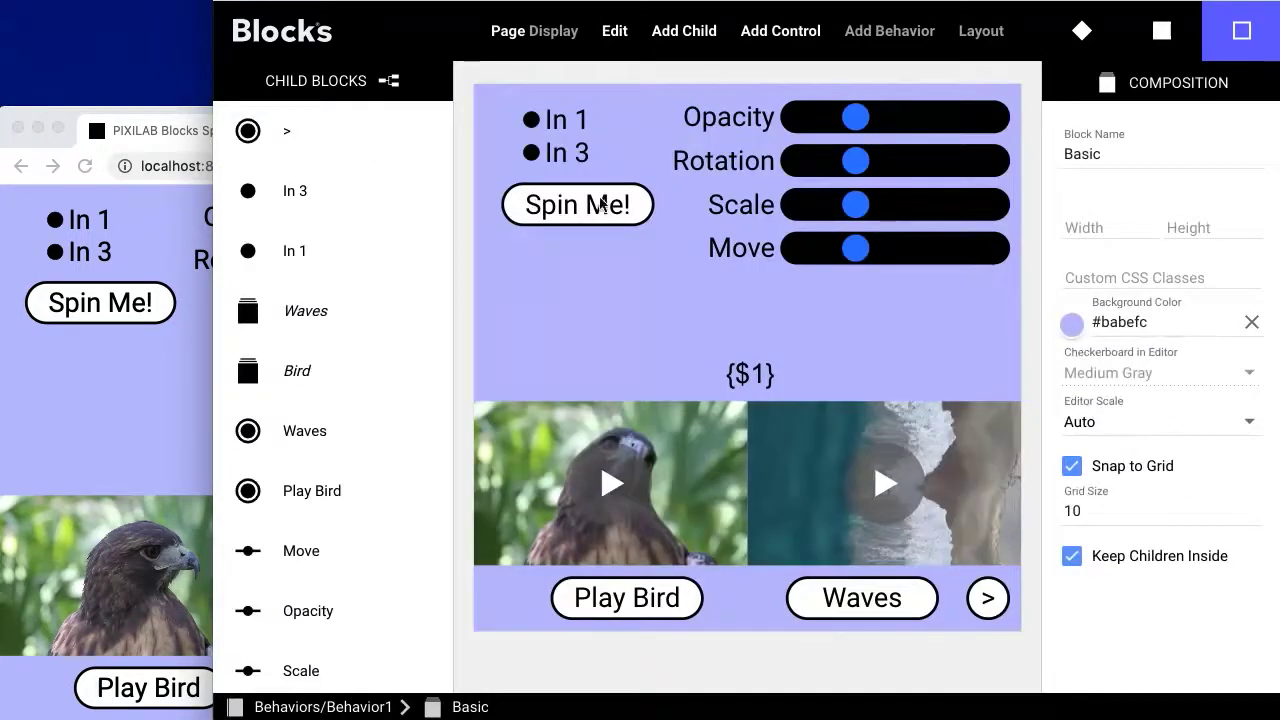
{"action": "left_click", "coordinate": [926, 207]}
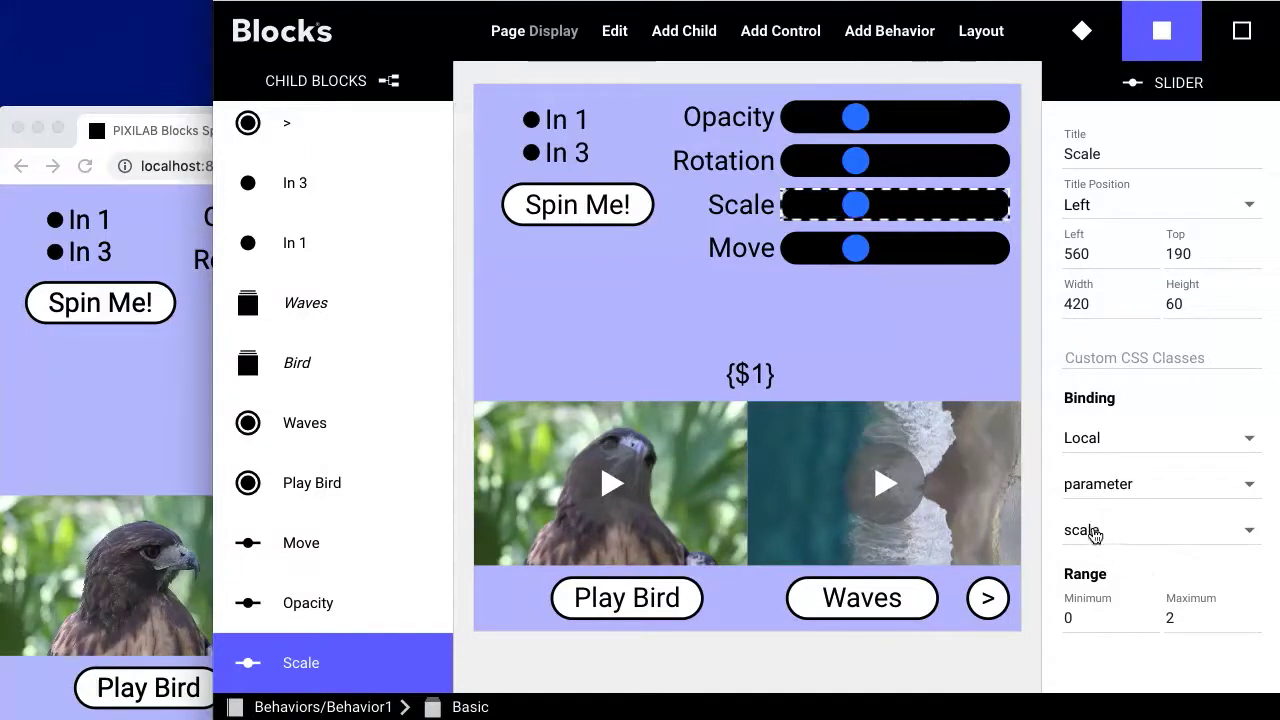
{"action": "left_click", "coordinate": [1170, 621]}
{"action": "type", "text": "2"}
Review Spin Me!'s Scale behavior, which is bound to the scale parameter
{"action": "left_click", "coordinate": [590, 208]}
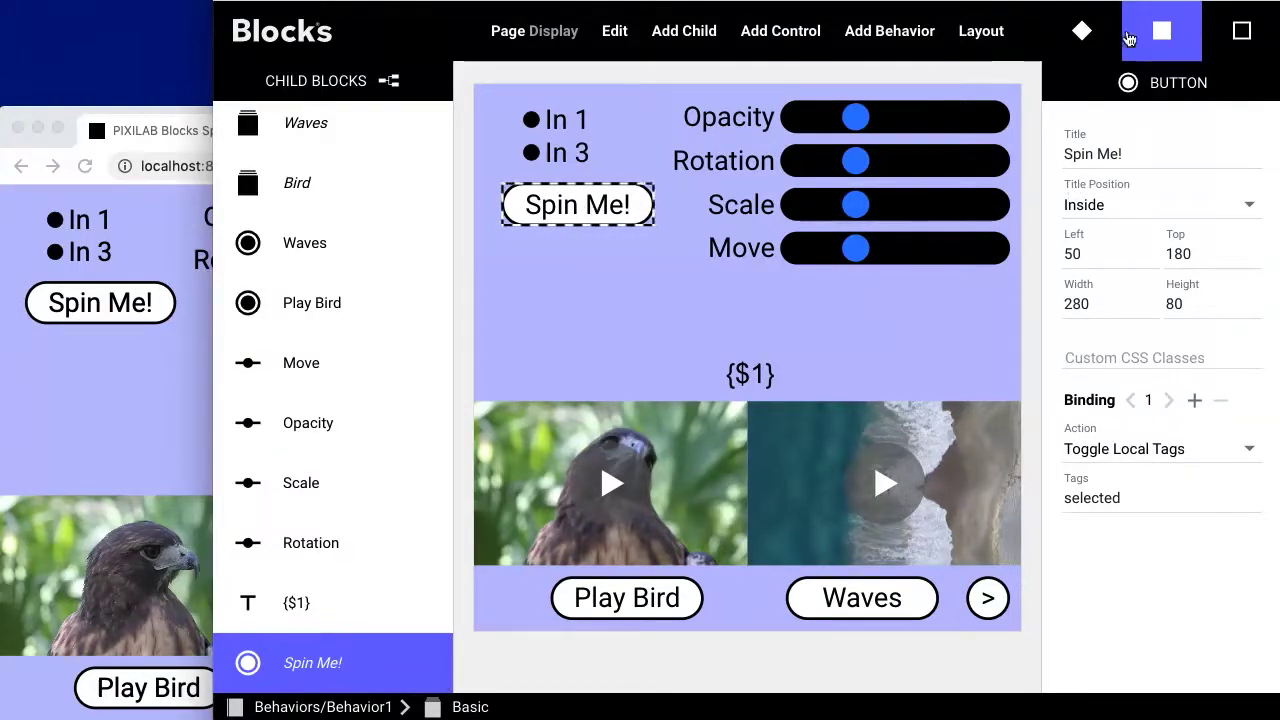
{"action": "left_click", "coordinate": [1088, 32]}
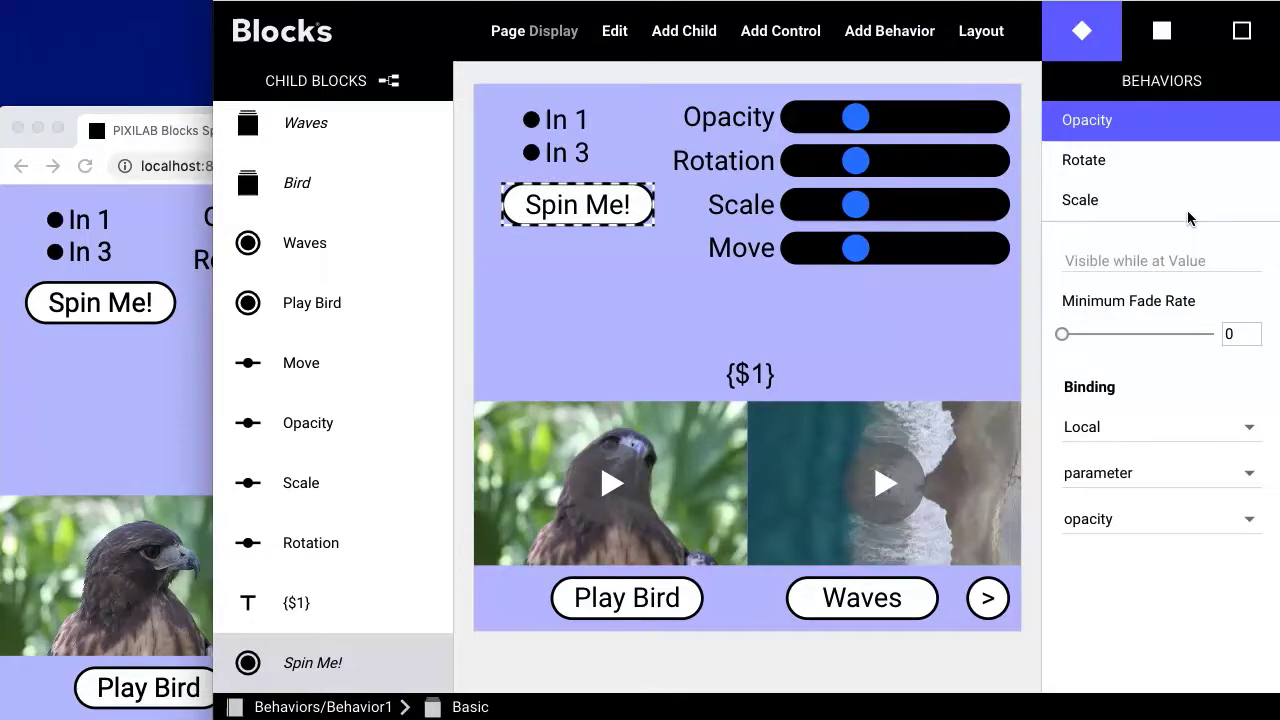
{"action": "left_click", "coordinate": [1150, 212]}
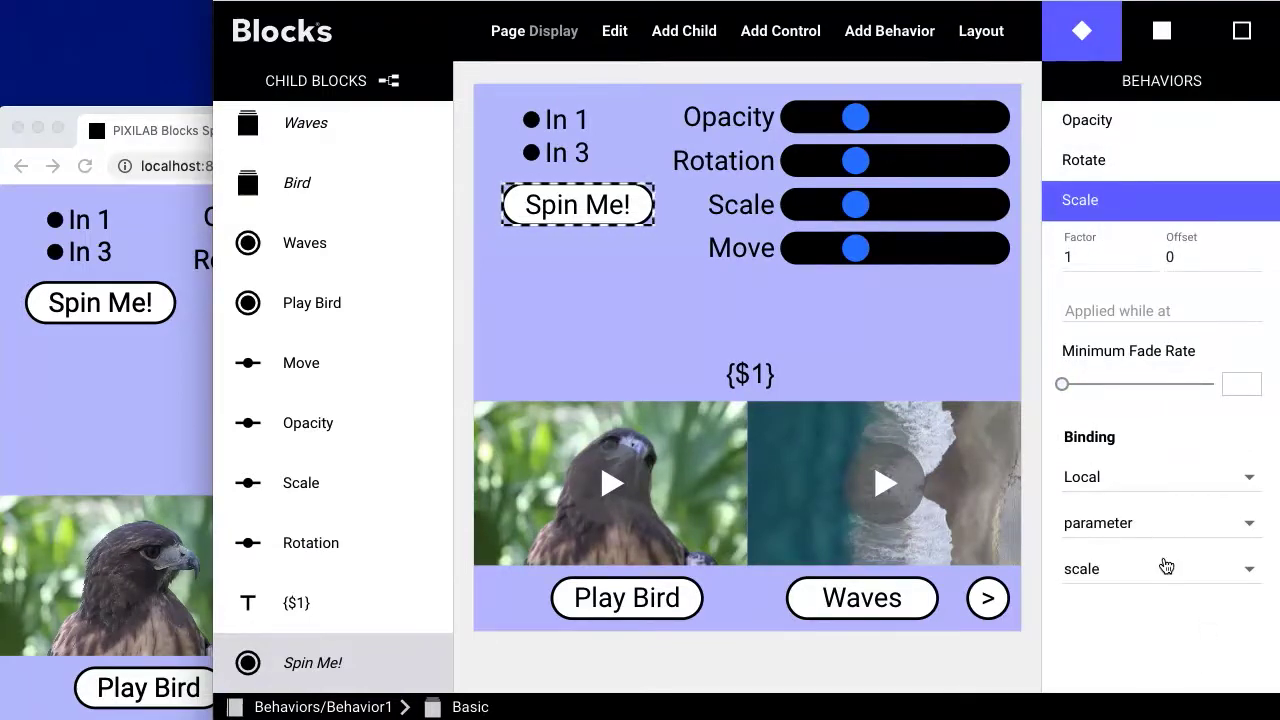
{"action": "left_click", "coordinate": [184, 128]}
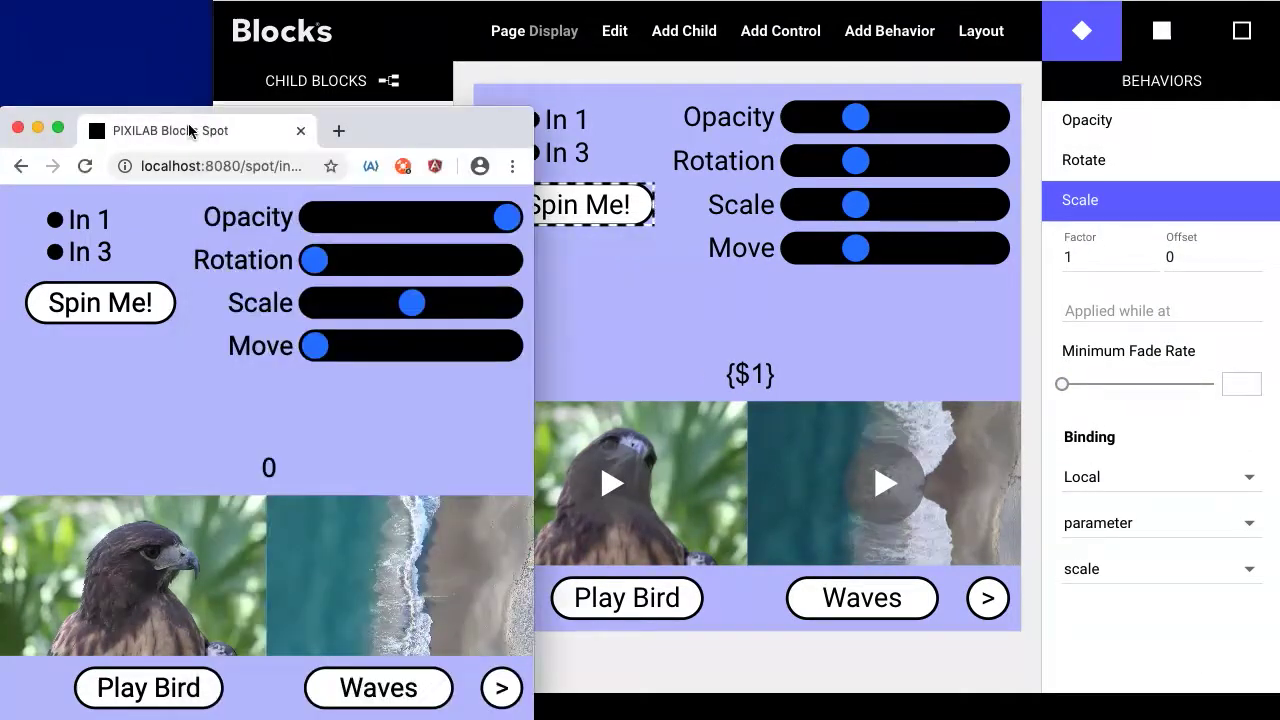
In the Chrome preview, grow and shrink Spin Me! with Scale, then test the Move slider
{"action": "mouse_move", "coordinate": [425, 305]}
{"action": "left_mouse_down"}
{"action": "mouse_move", "coordinate": [462, 309]}
{"action": "mouse_move", "coordinate": [357, 305]}
{"action": "mouse_move", "coordinate": [443, 309]}
{"action": "mouse_move", "coordinate": [431, 305]}
{"action": "left_mouse_up"}
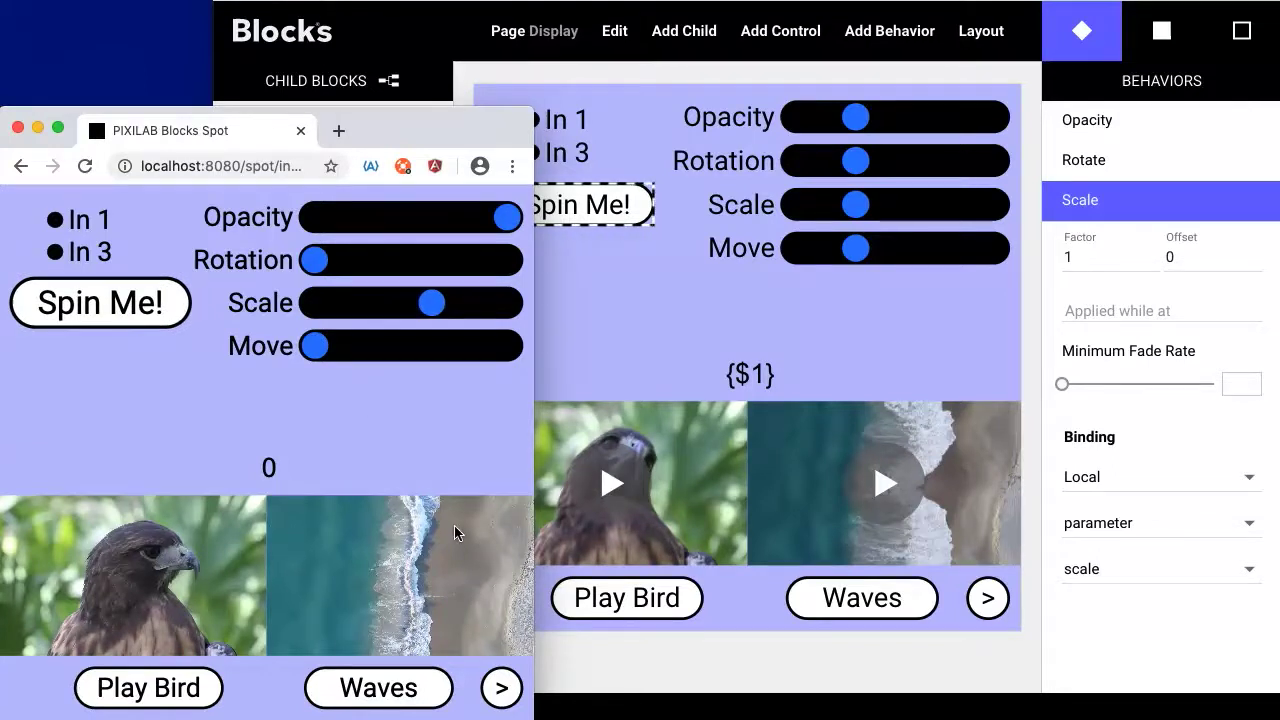
{"action": "left_click_drag", "start_coordinate": [431, 303], "coordinate": [409, 303]}
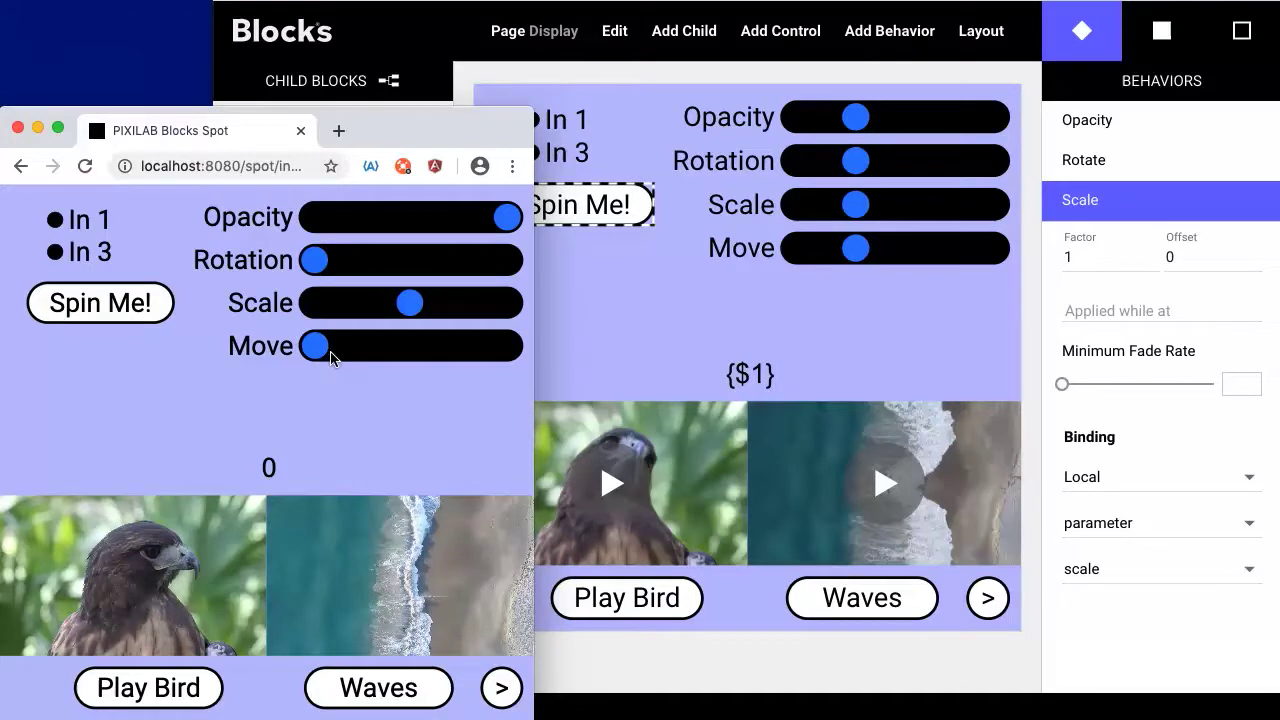
{"action": "left_click_drag", "start_coordinate": [316, 352], "coordinate": [408, 352]}
{"action": "left_click", "coordinate": [1169, 145]}
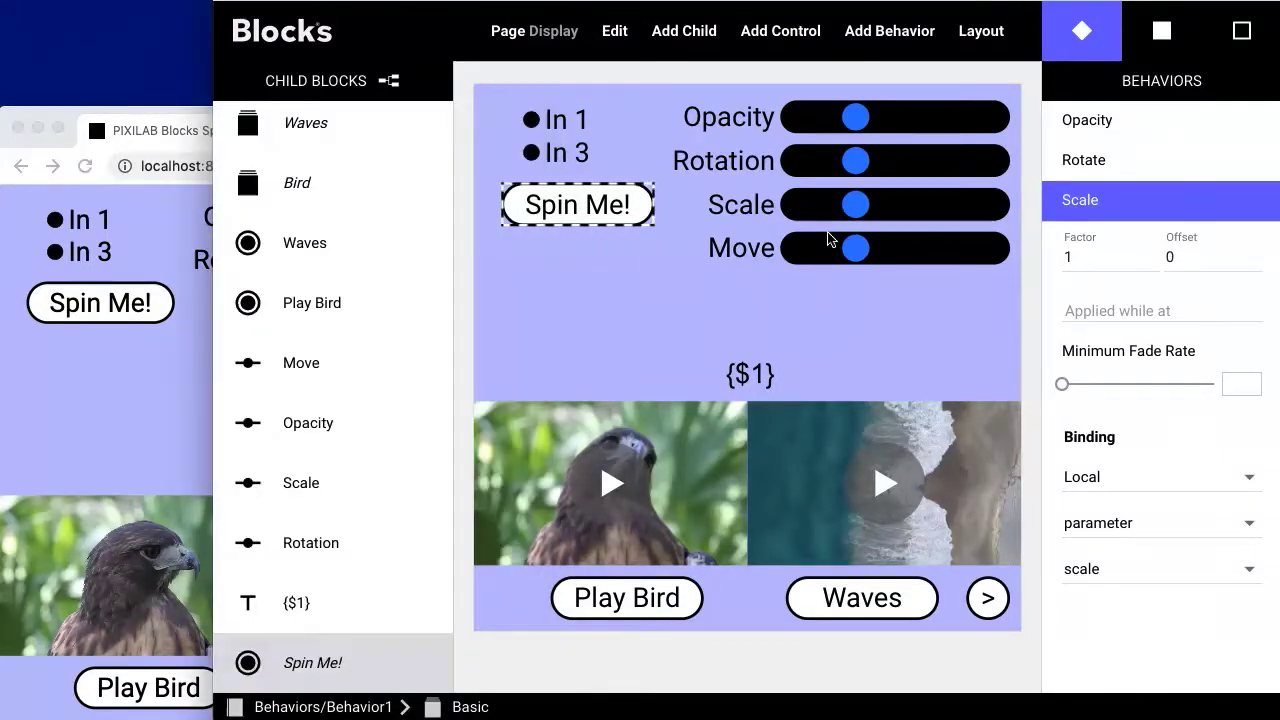
Verify the Move slider is bound to move with range 0–300, then select Spin Me!
{"action": "left_click", "coordinate": [924, 253]}
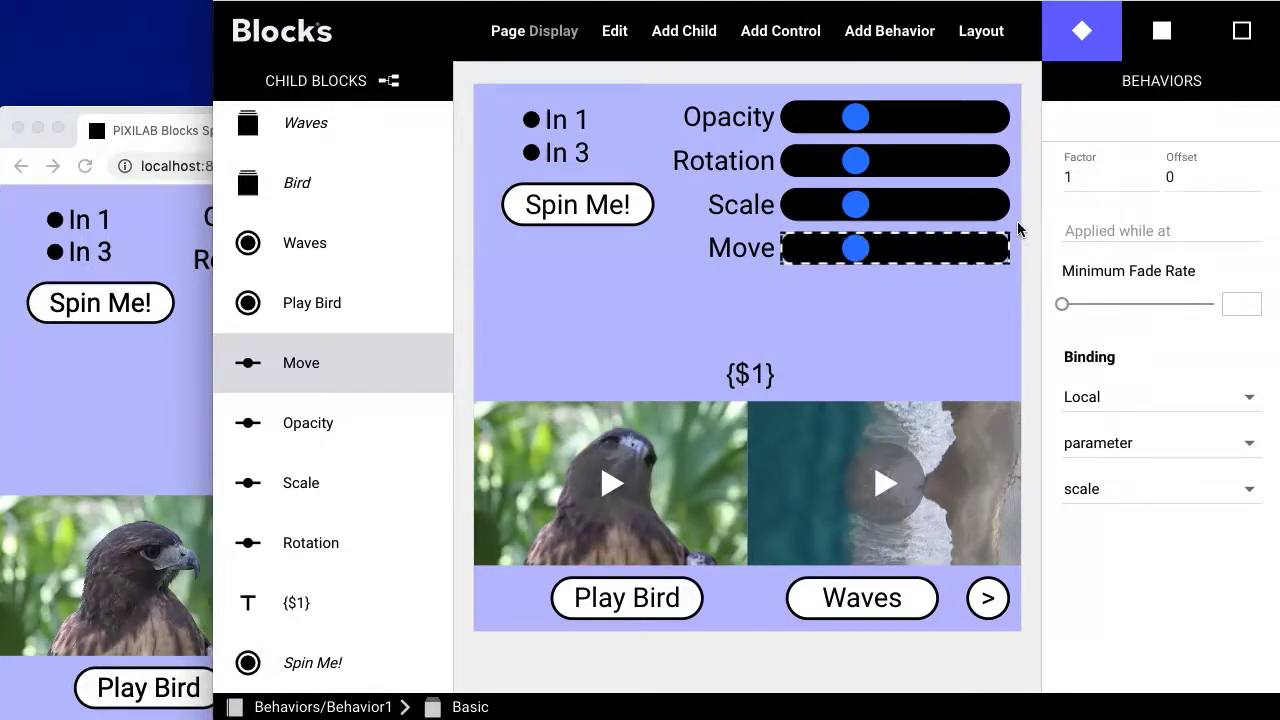
{"action": "left_click", "coordinate": [1161, 33]}
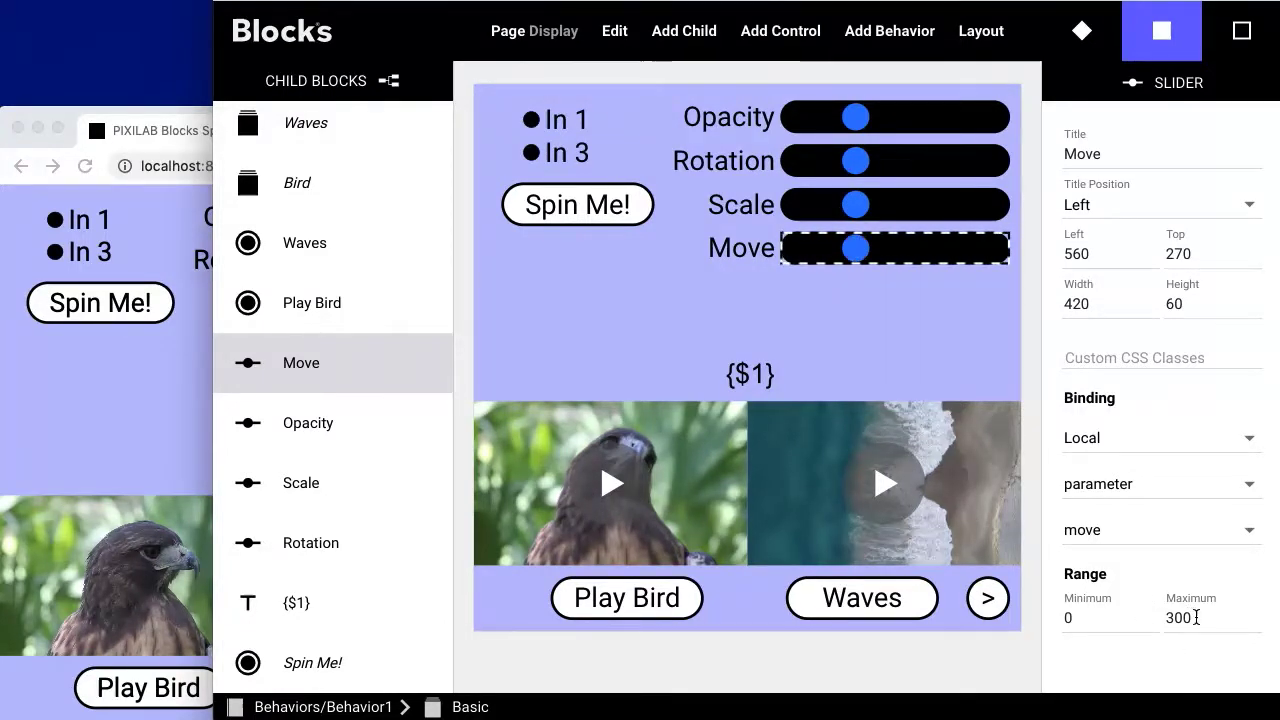
{"action": "left_click", "coordinate": [607, 210]}
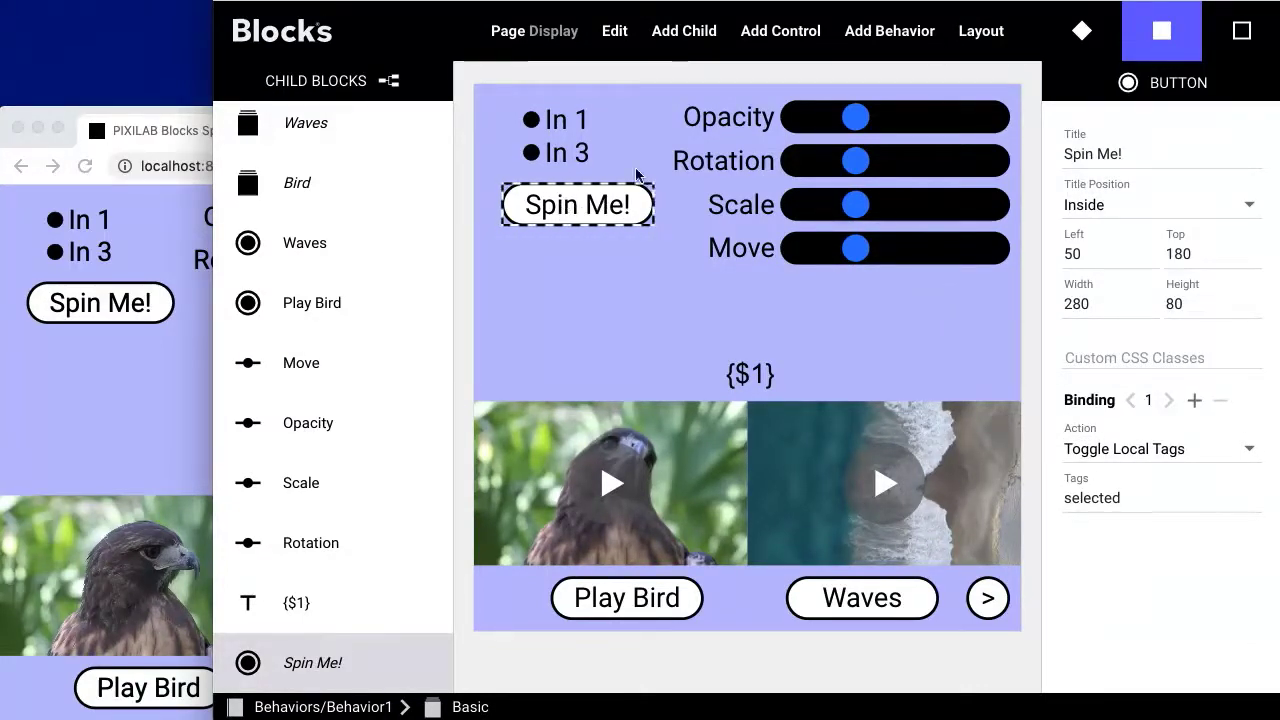
{"action": "left_click", "coordinate": [893, 33]}
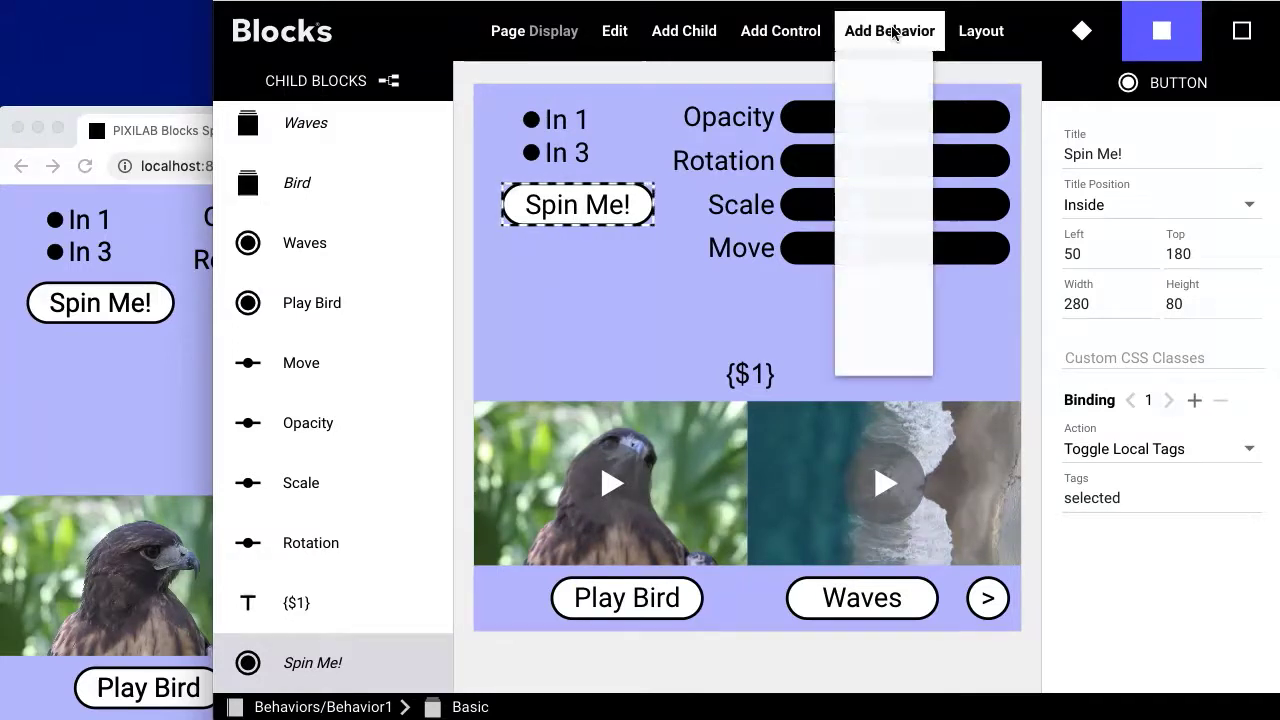
Add a Move behavior to Spin Me! and bind it to the Local parameter move
{"action": "left_click", "coordinate": [893, 146]}
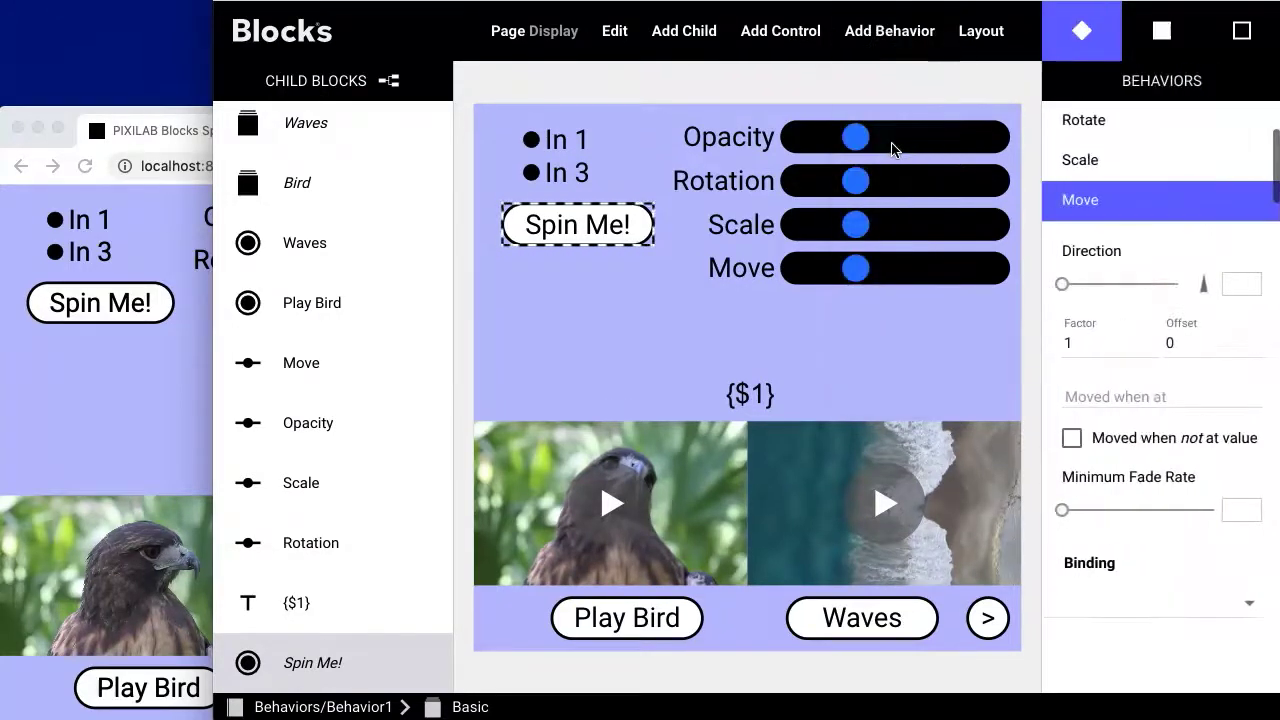
{"action": "left_click", "coordinate": [1244, 610]}
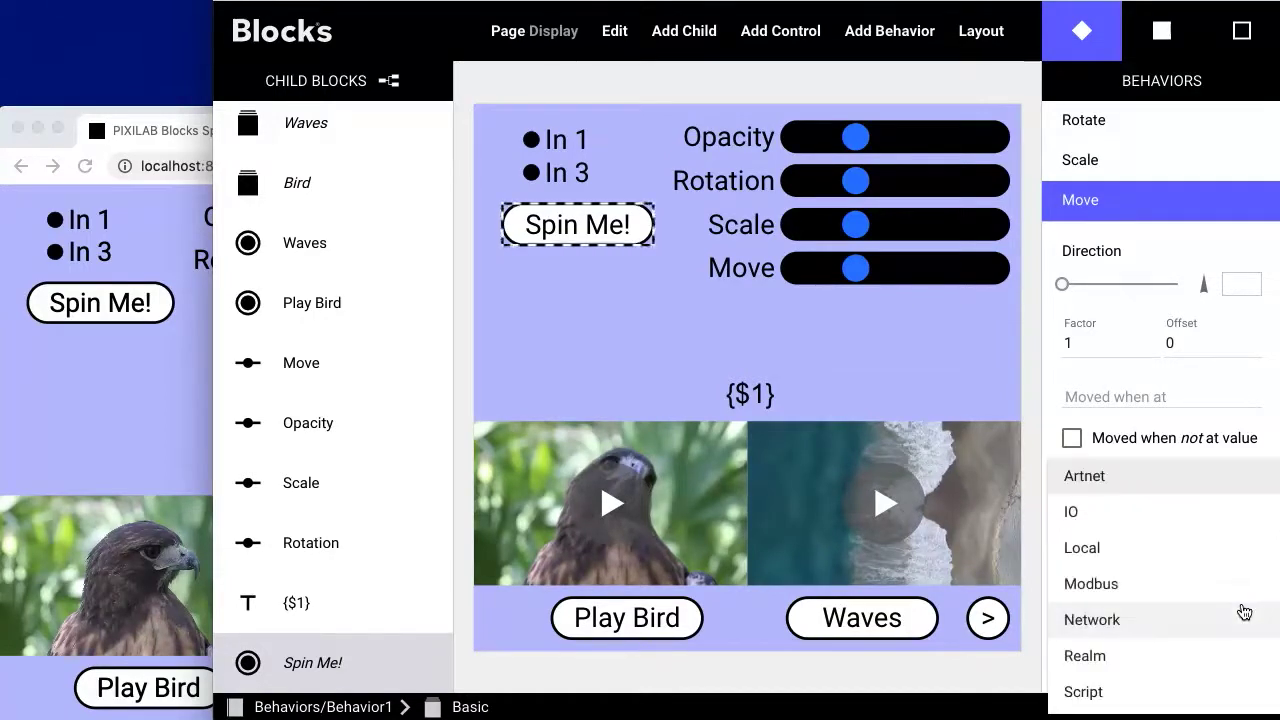
{"action": "left_click", "coordinate": [1230, 552]}
{"action": "scroll", "coordinate": [1237, 646], "scroll_direction": "down", "scroll_amount": 1}
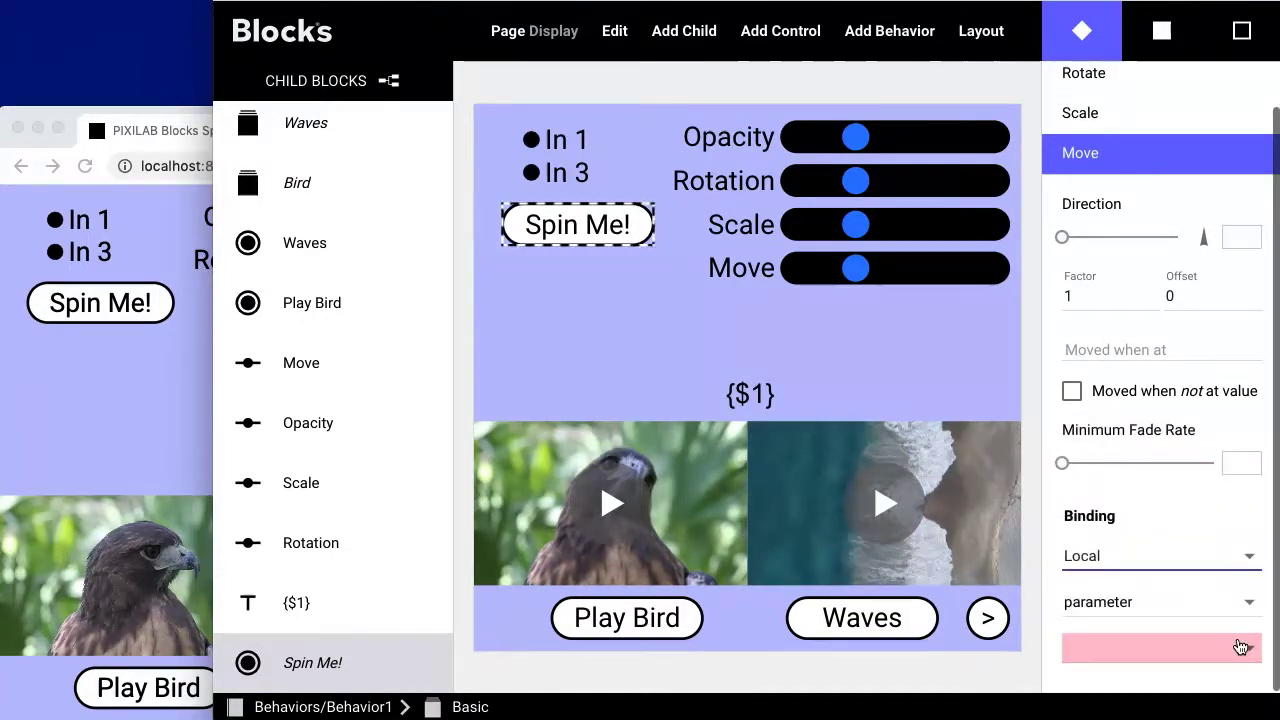
{"action": "left_click", "coordinate": [1248, 650]}
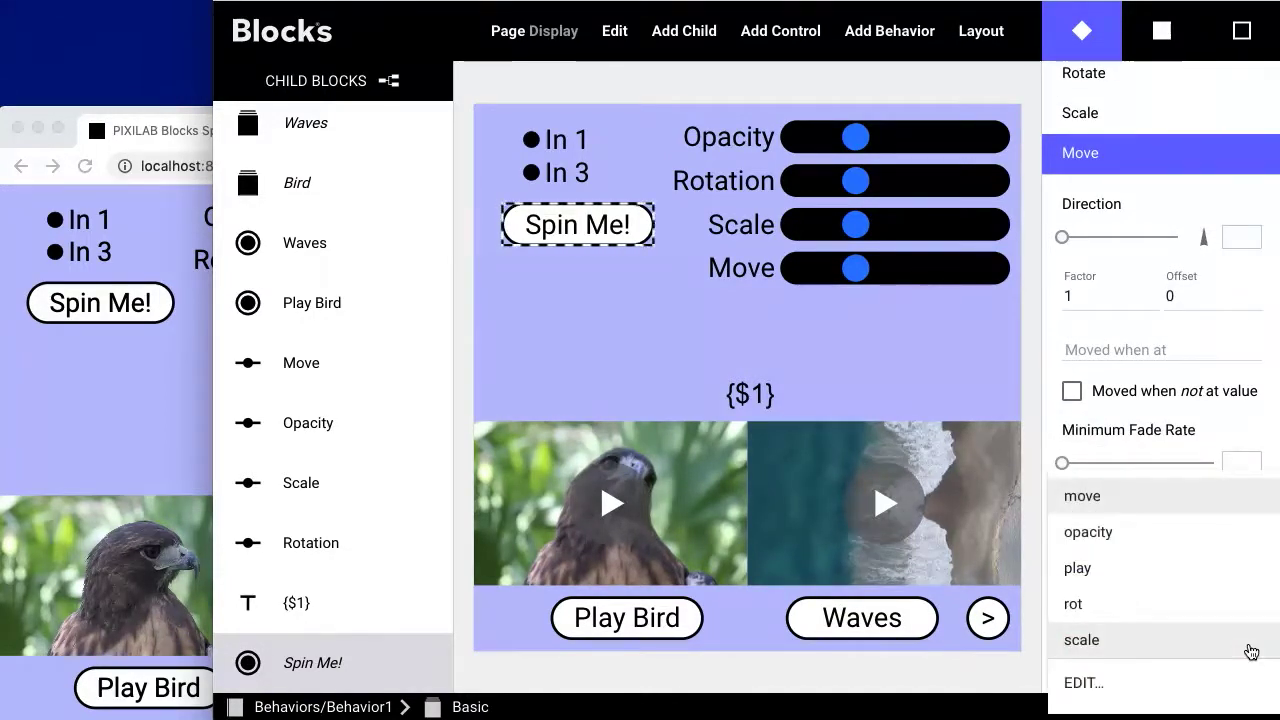
{"action": "left_click", "coordinate": [1222, 499]}
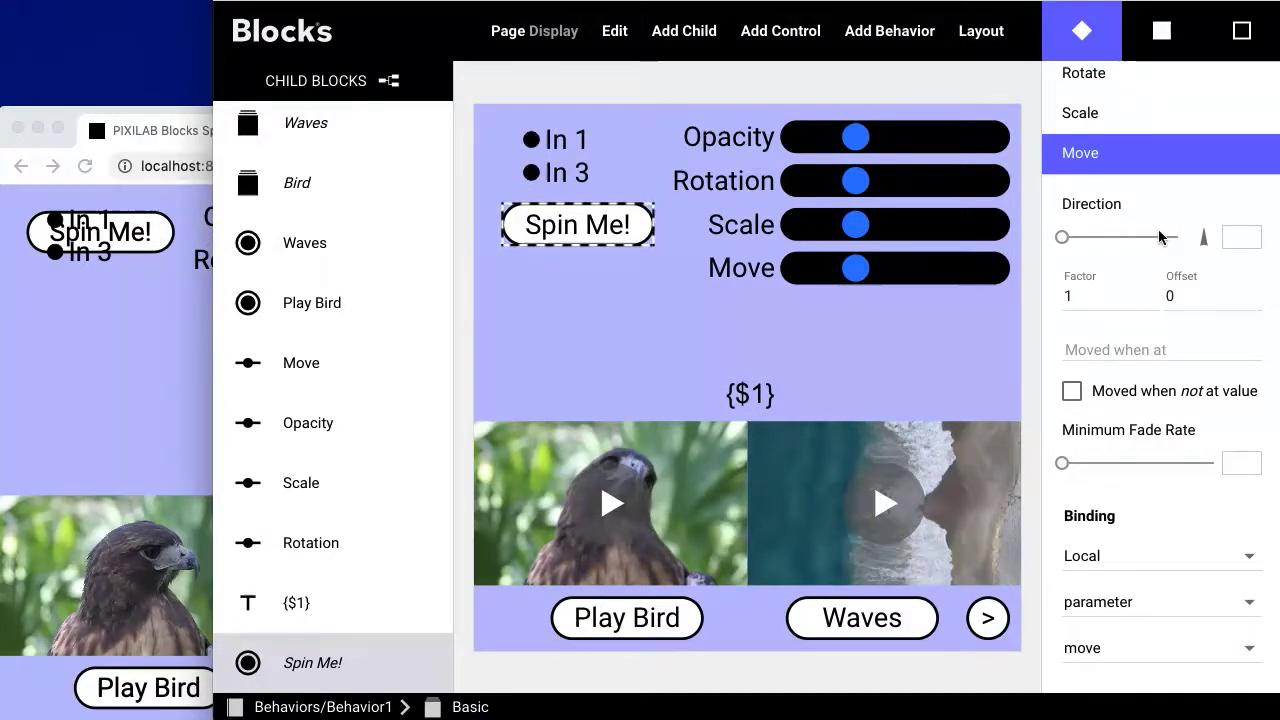
Set the Move behavior's direction to 90 and test Spin Me! sliding in the preview
{"action": "left_click", "coordinate": [1241, 242]}
{"action": "type", "text": "90"}
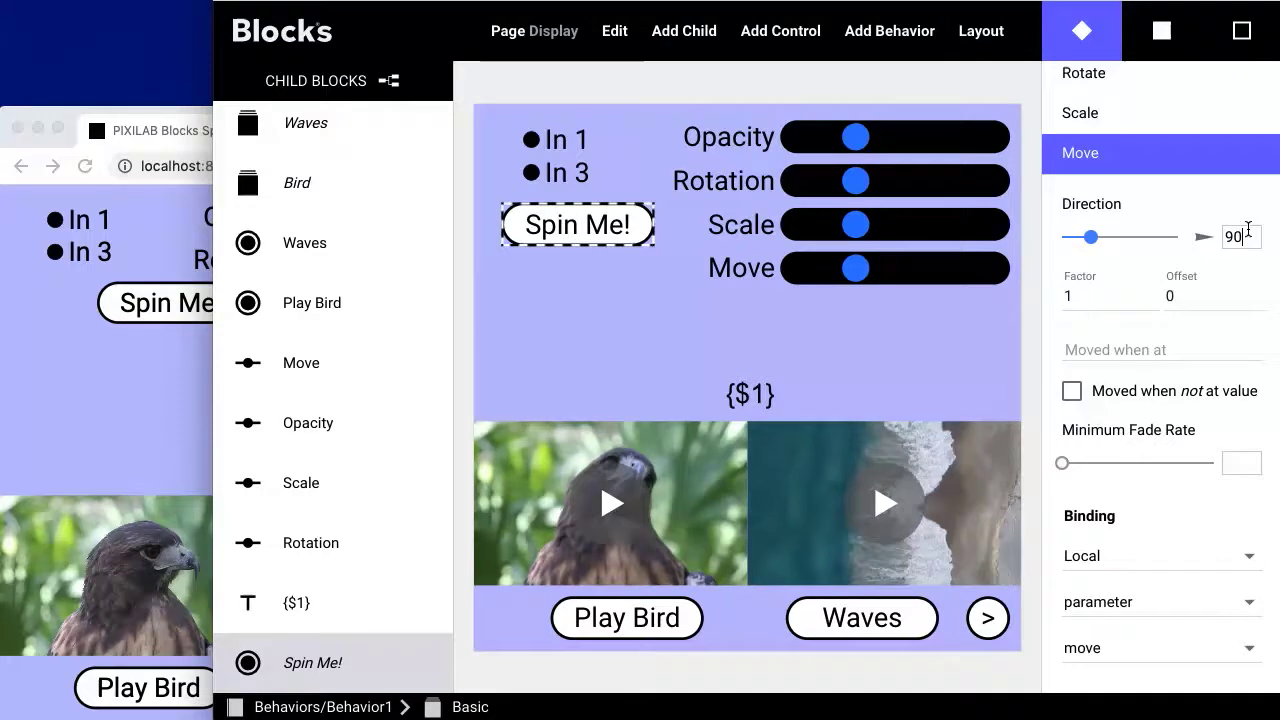
{"action": "left_click", "coordinate": [150, 130]}
{"action": "left_click_drag", "start_coordinate": [398, 343], "coordinate": [435, 363]}
{"action": "left_click", "coordinate": [203, 320]}
{"action": "left_click", "coordinate": [203, 320]}
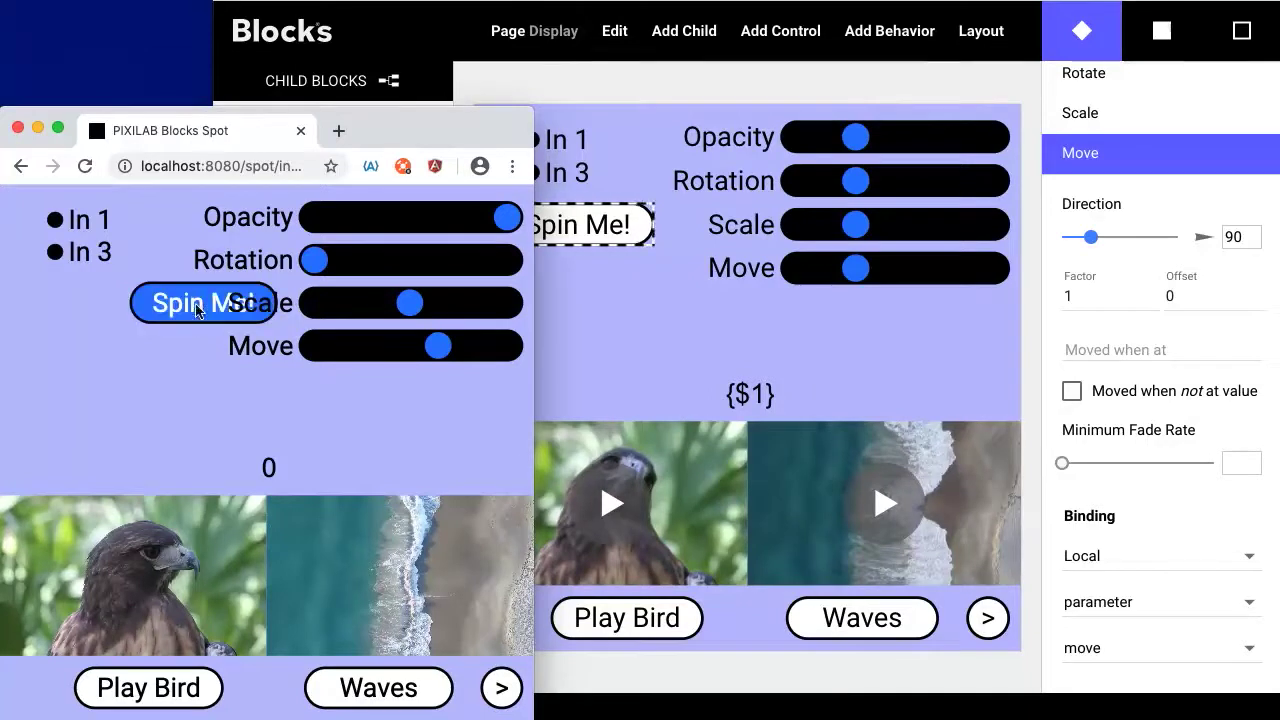
{"action": "key", "text": "super+Tab"}
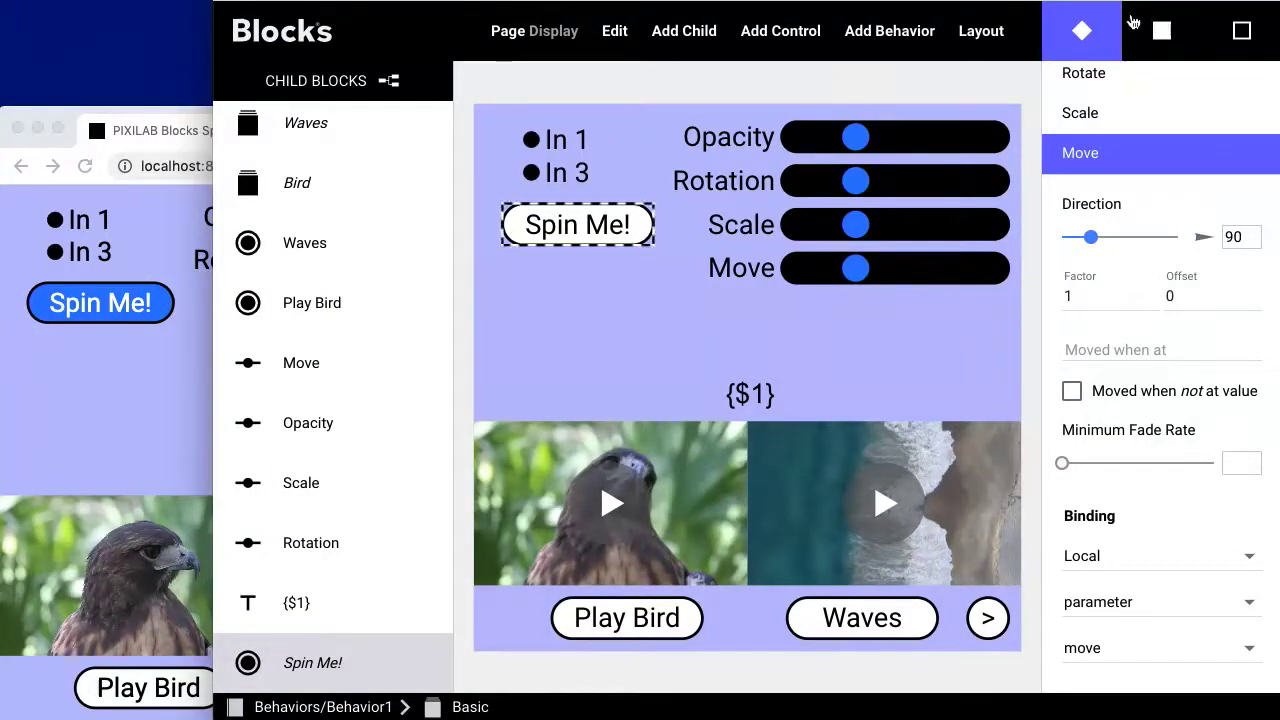
Try a Factor of -1 on the Move behavior and check the slide in the preview
{"action": "left_click", "coordinate": [1067, 296]}
{"action": "type", "text": "1"}
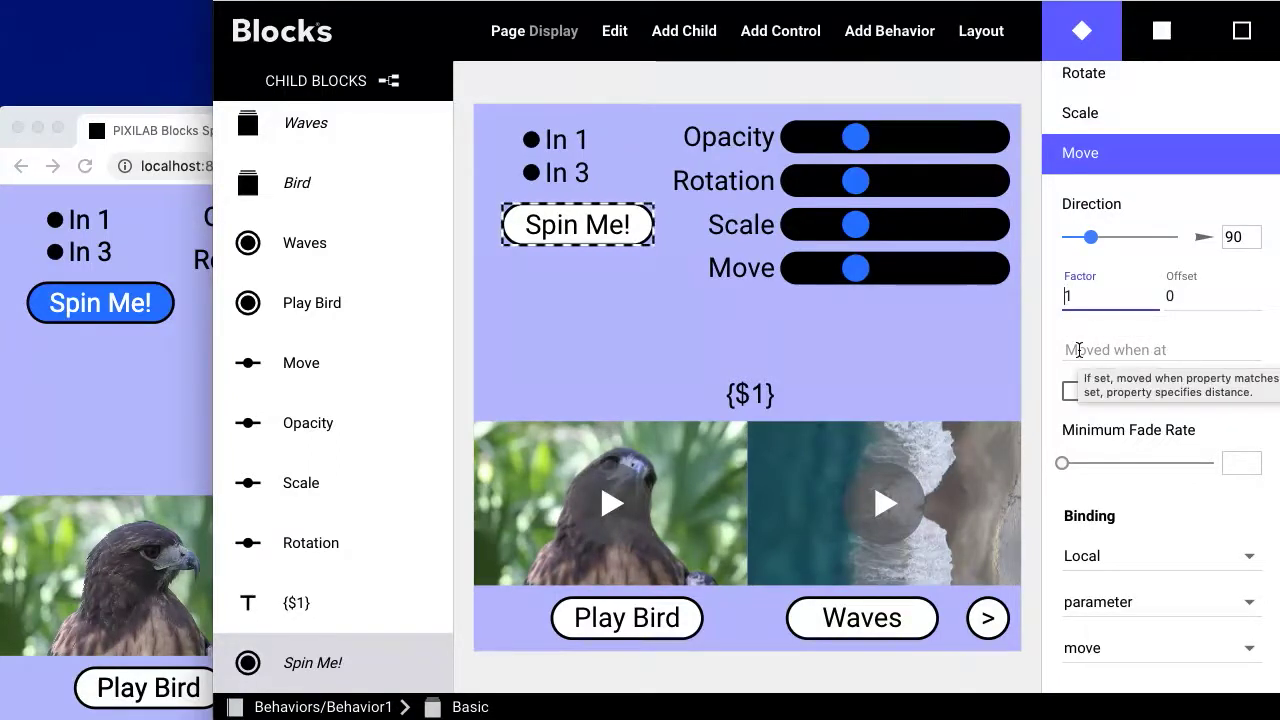
{"action": "type", "text": "-"}
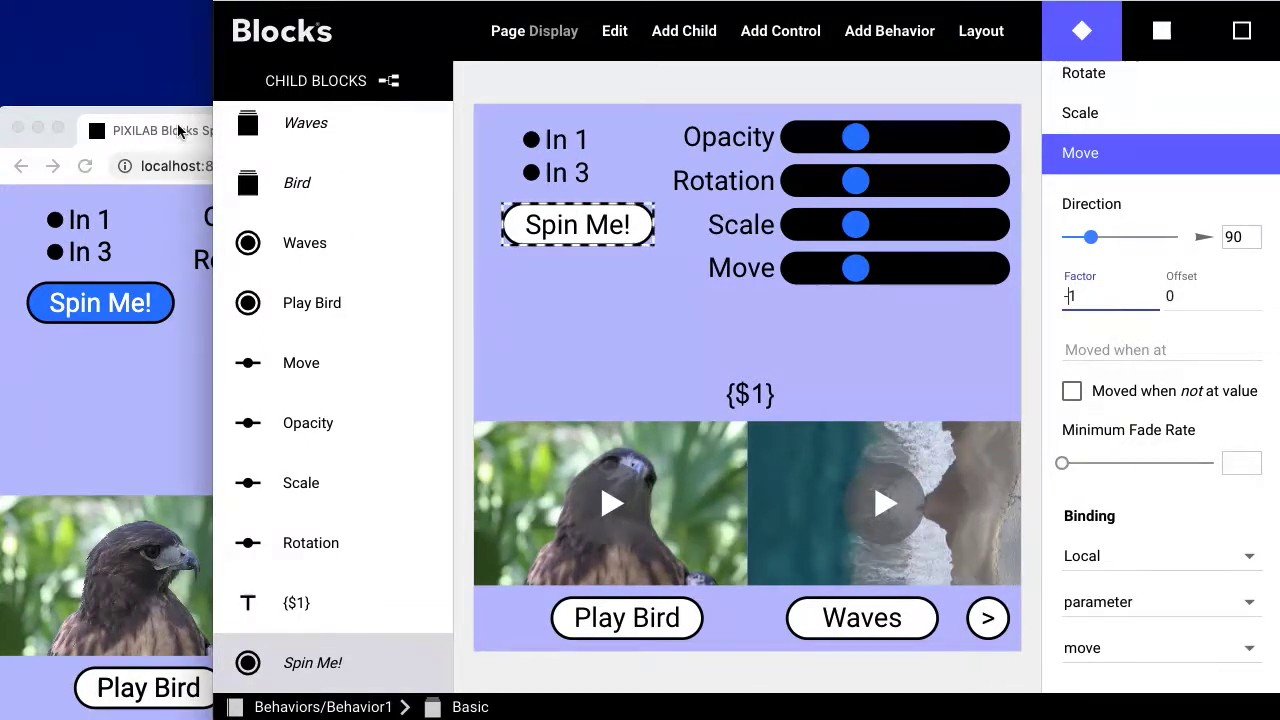
{"action": "left_click", "coordinate": [180, 131]}
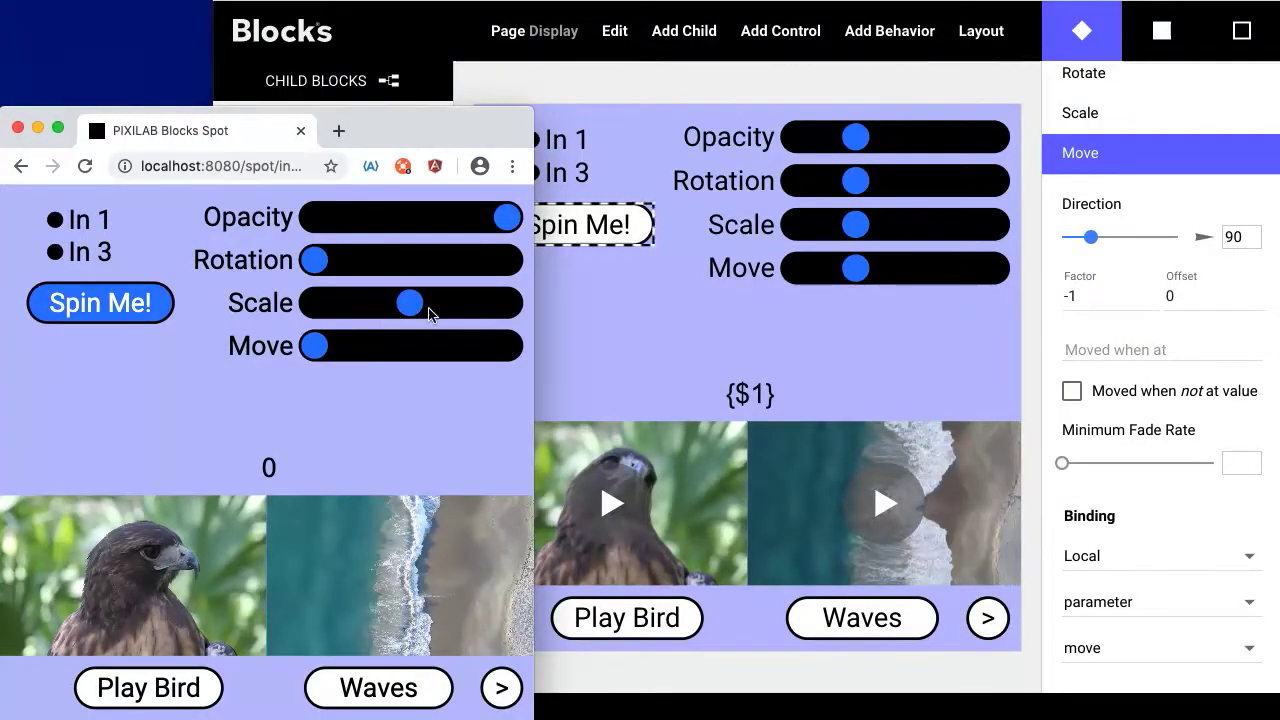
{"action": "mouse_move", "coordinate": [315, 350]}
{"action": "left_mouse_down"}
{"action": "mouse_move", "coordinate": [508, 354]}
{"action": "mouse_move", "coordinate": [312, 350]}
{"action": "left_mouse_up"}
{"action": "left_click", "coordinate": [1128, 208]}
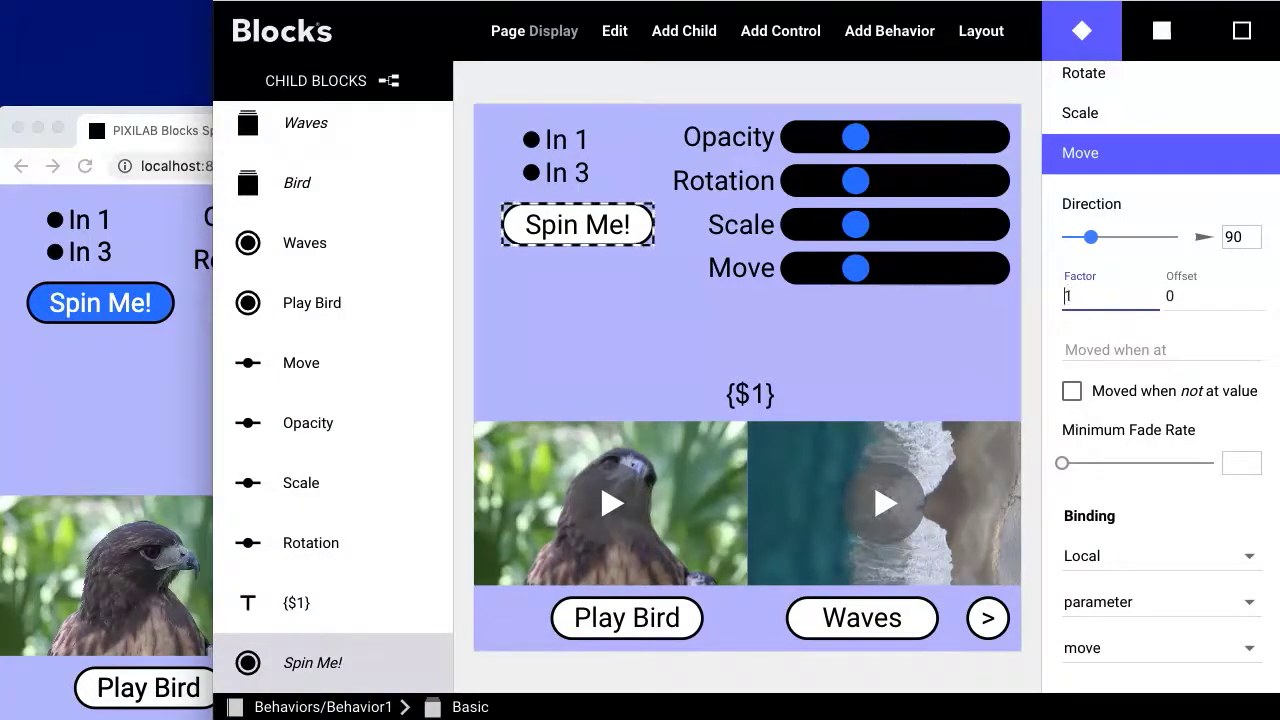
Try a move direction of about 261 and test it in the preview
{"action": "left_click_drag", "start_coordinate": [1095, 241], "coordinate": [1146, 239]}
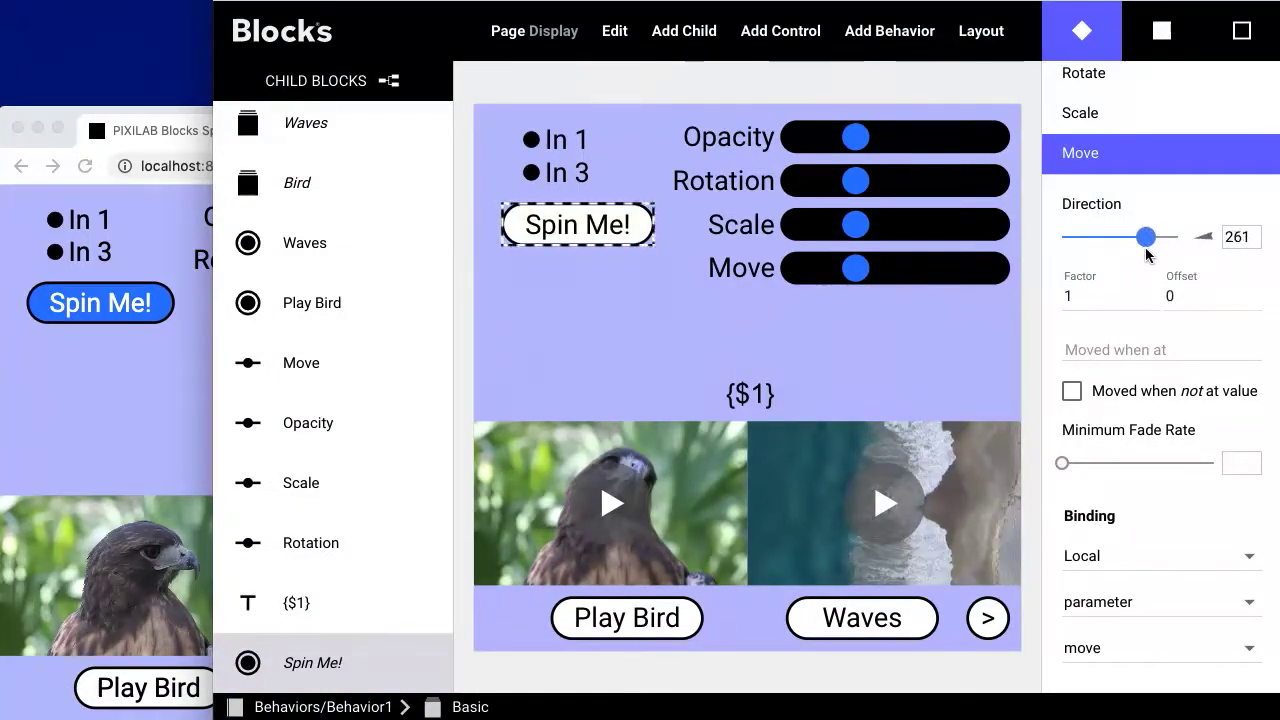
{"action": "left_click", "coordinate": [205, 350]}
{"action": "mouse_move", "coordinate": [320, 350]}
{"action": "left_mouse_down"}
{"action": "mouse_move", "coordinate": [434, 351]}
{"action": "mouse_move", "coordinate": [312, 350]}
{"action": "left_mouse_up"}
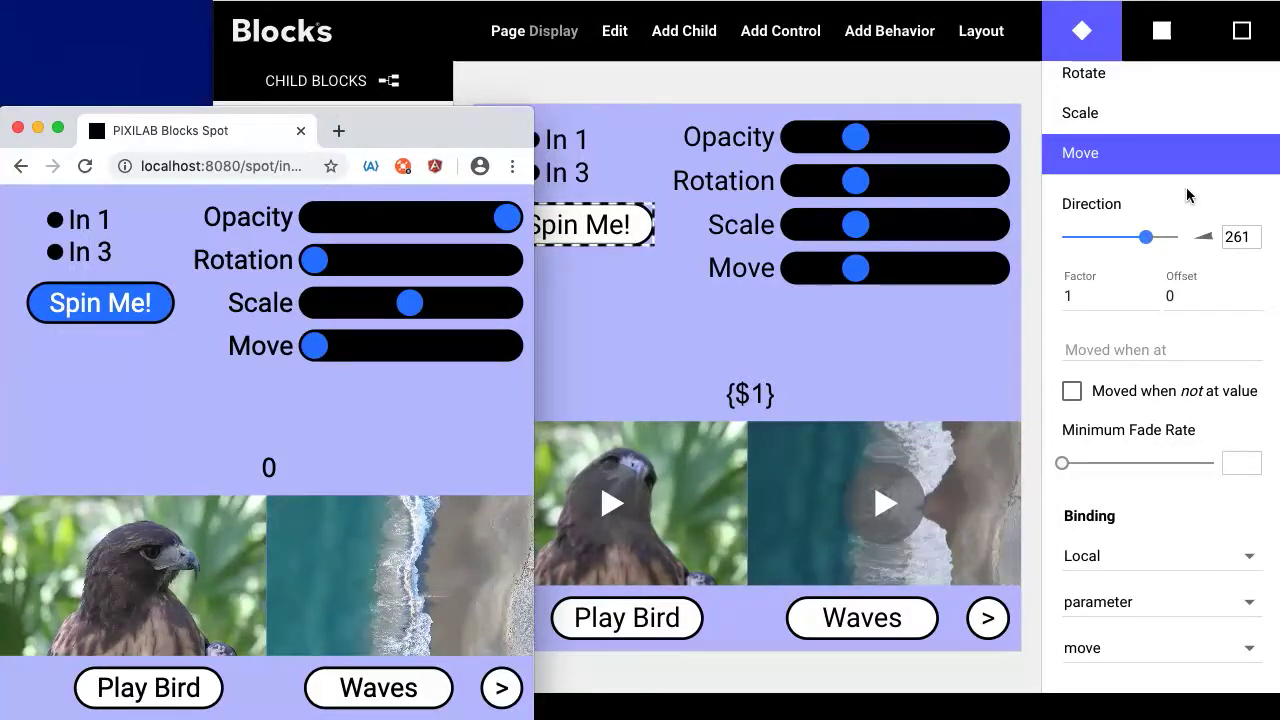
{"action": "left_click", "coordinate": [1149, 257]}
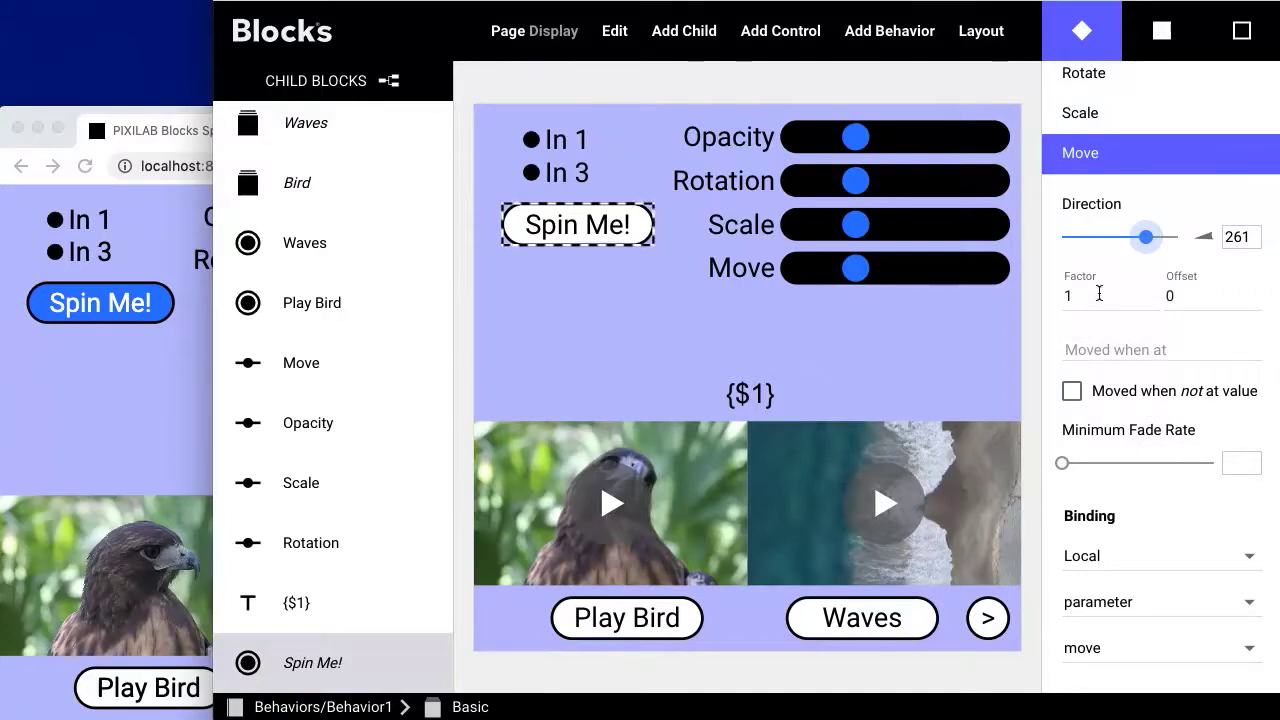
Set the Move behavior's direction back to 90
{"action": "left_click_drag", "start_coordinate": [1147, 240], "coordinate": [1097, 245]}
{"action": "left_click_drag", "start_coordinate": [1242, 229], "coordinate": [1208, 240]}
{"action": "type", "text": "90"}
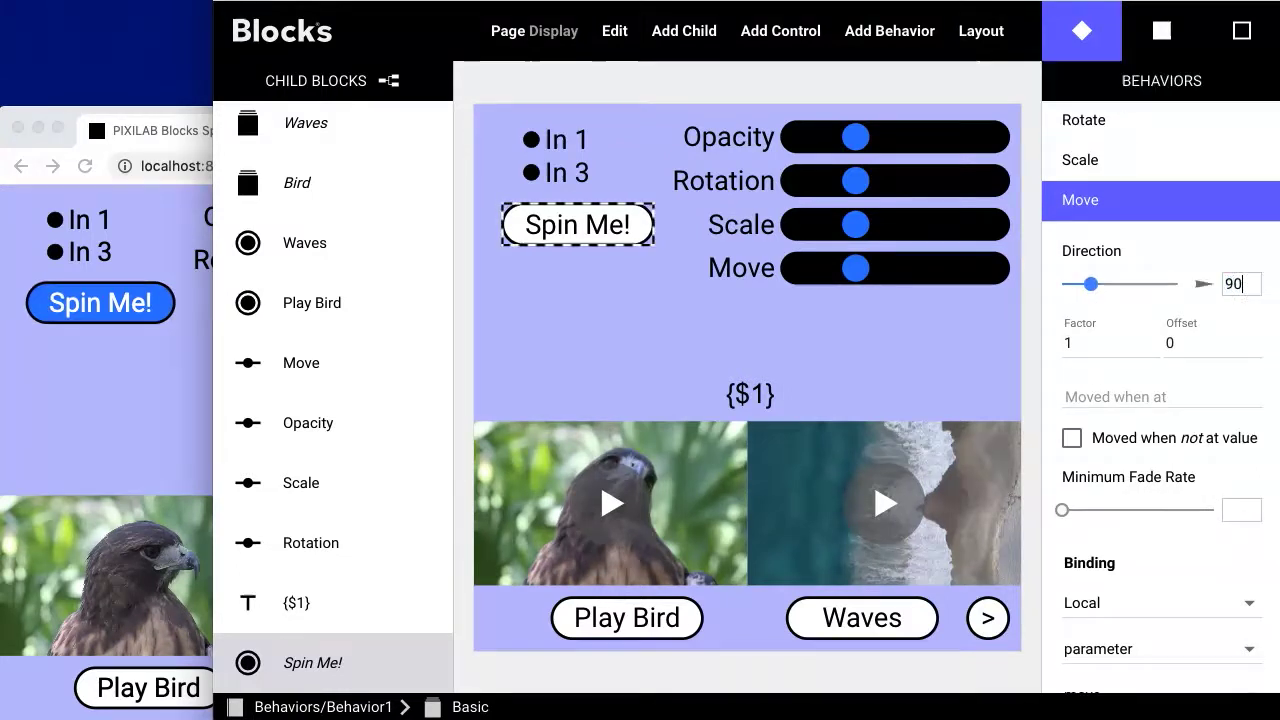
Give the Move behavior an Offset of -100 and sweep Move in the preview
{"action": "double_click", "coordinate": [1188, 343]}
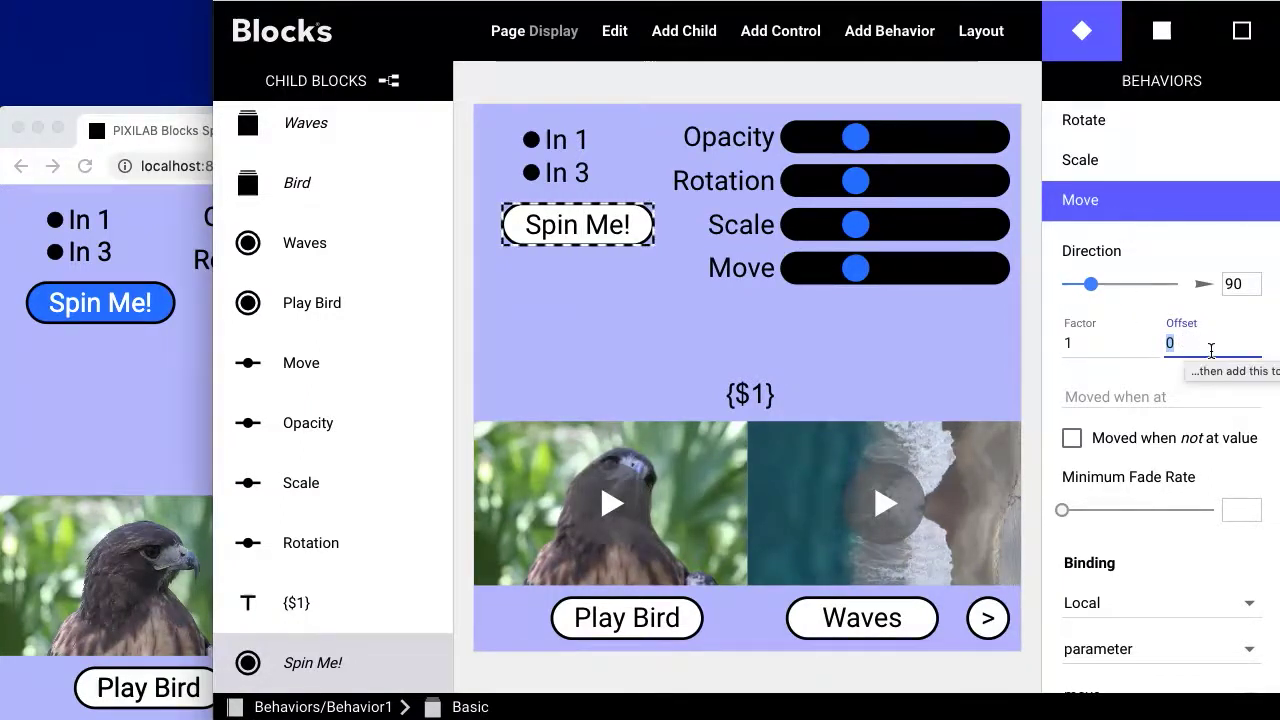
{"action": "type", "text": "-100"}
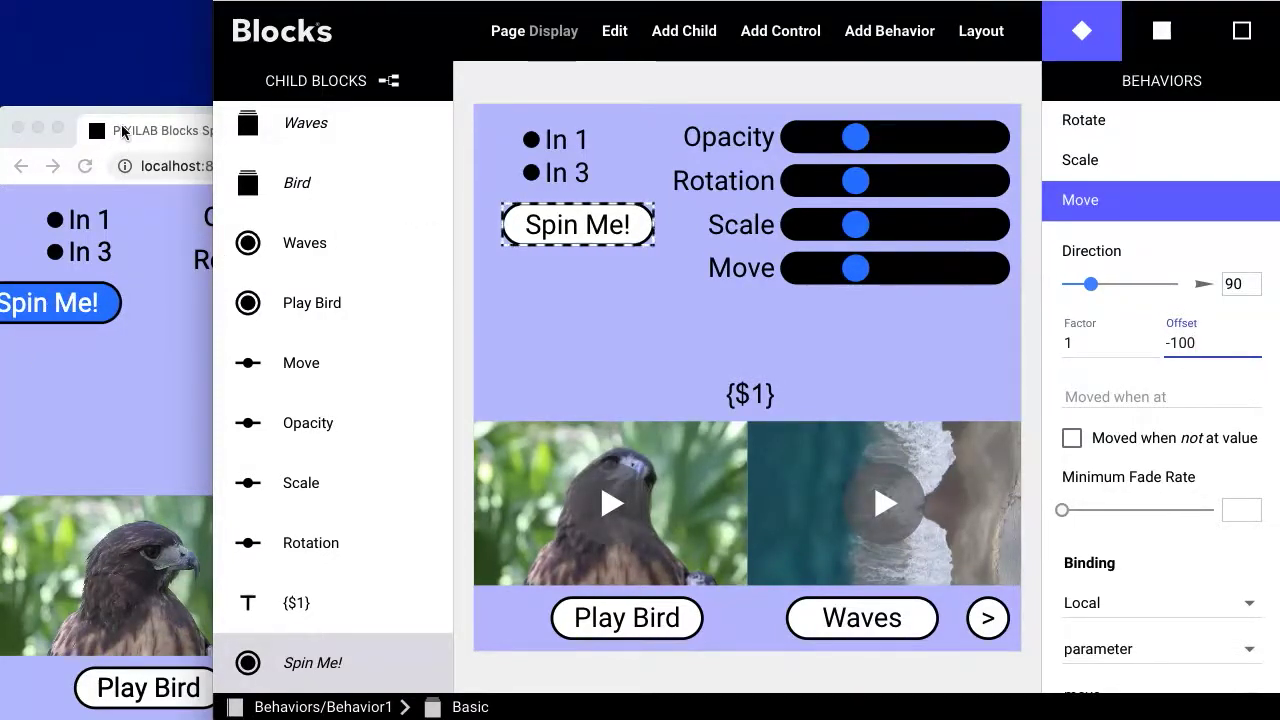
{"action": "left_click", "coordinate": [122, 133]}
{"action": "left_click", "coordinate": [330, 350]}
{"action": "left_click_drag", "start_coordinate": [330, 350], "coordinate": [240, 346]}
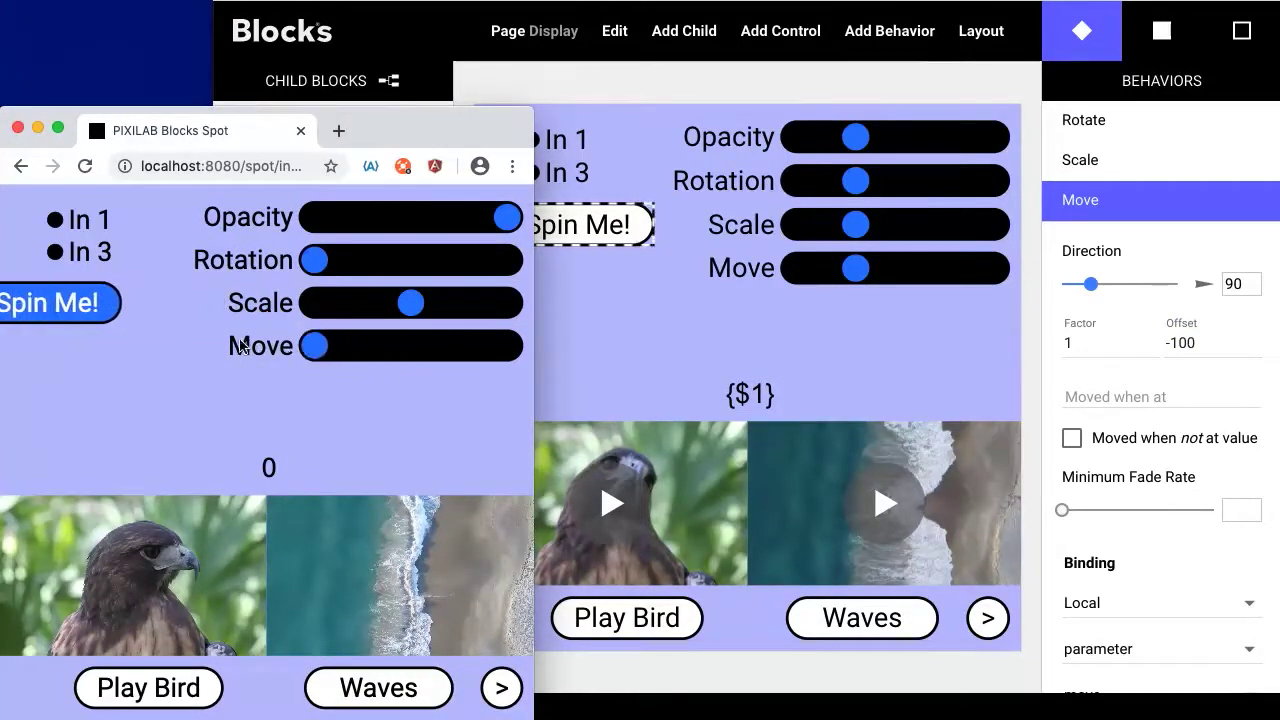
Use Offset -350 and Factor 1.2, checking that Spin Me! slides in at full Move
{"action": "left_click", "coordinate": [971, 75]}
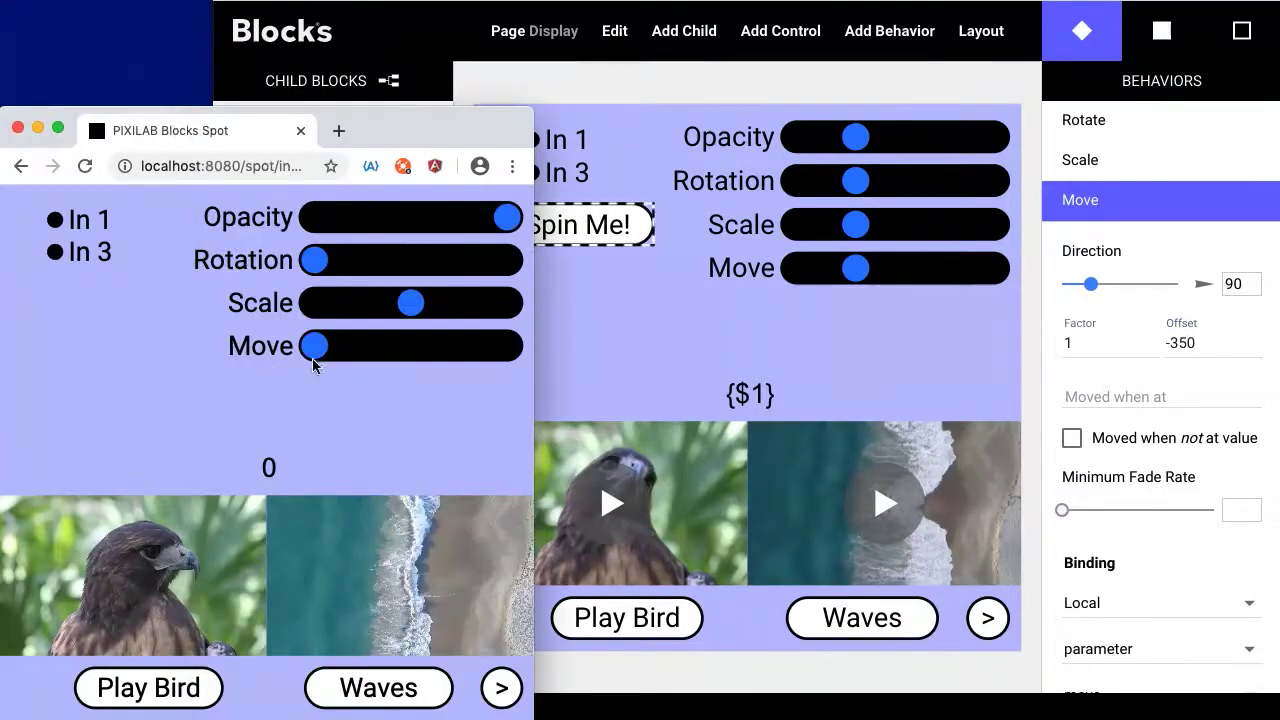
{"action": "left_click_drag", "start_coordinate": [314, 346], "coordinate": [575, 348]}
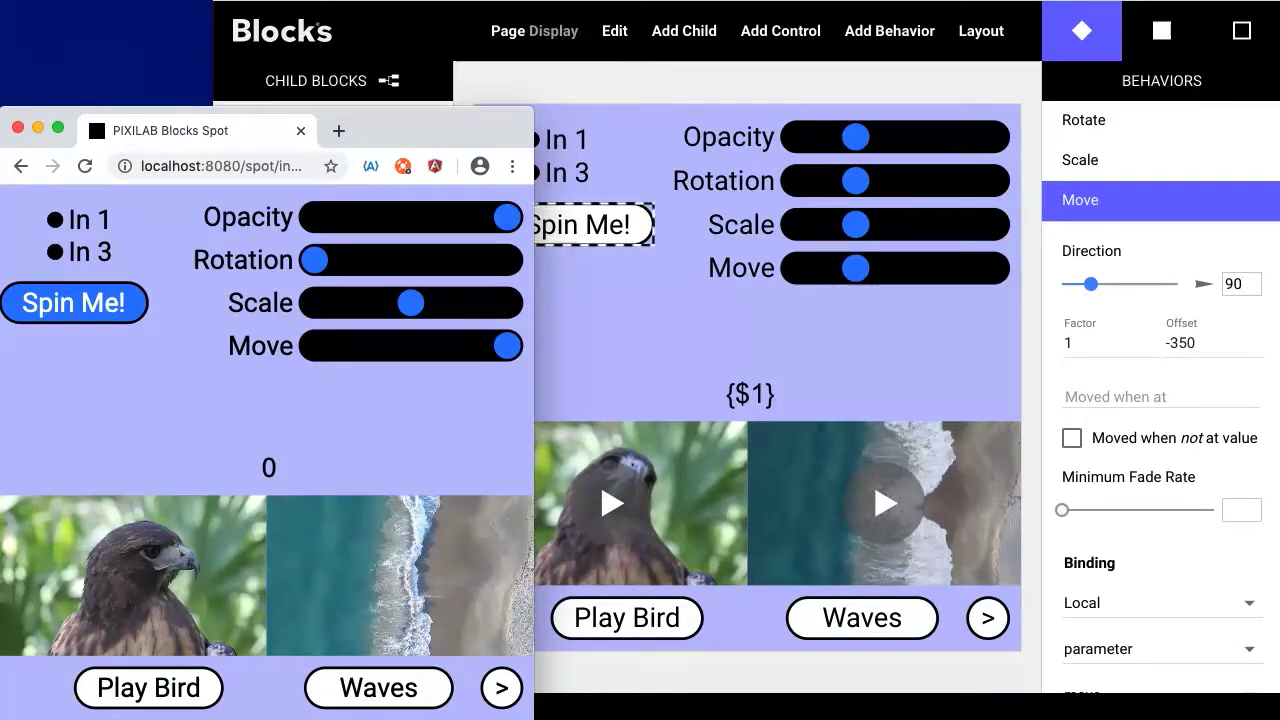
{"action": "left_click", "coordinate": [1190, 343]}
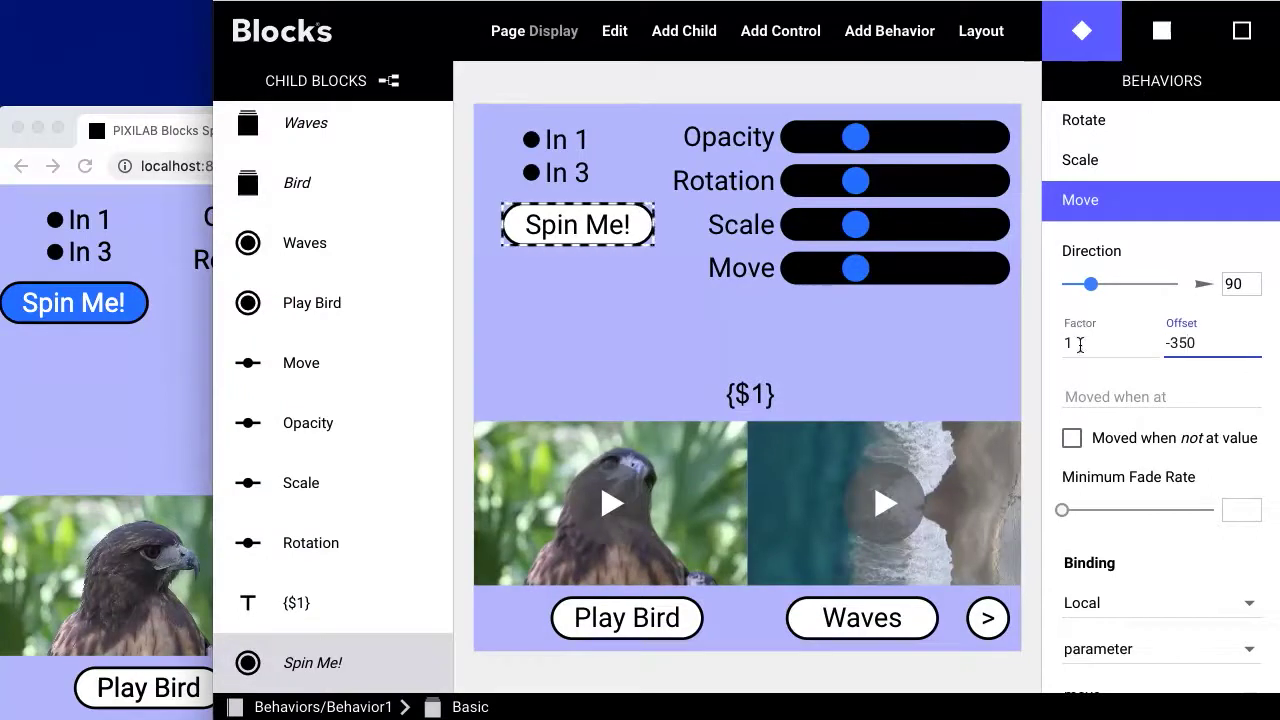
{"action": "type", "text": ".2"}
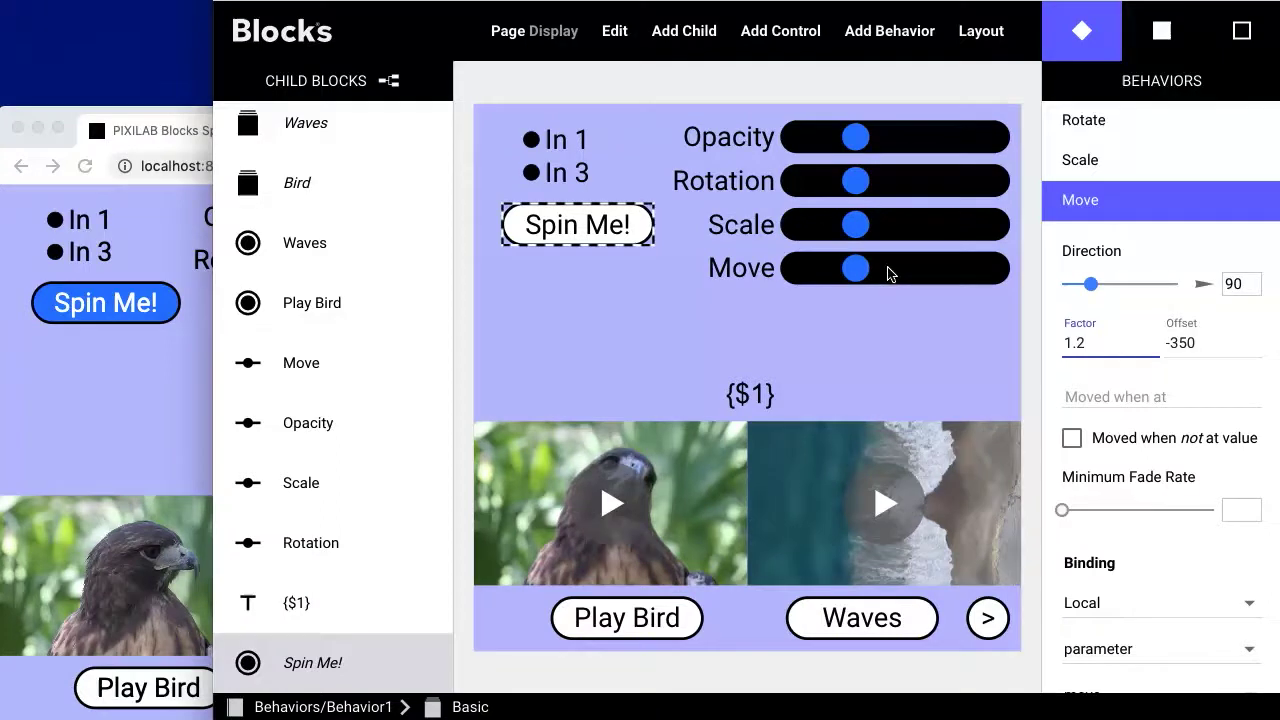
{"action": "left_click", "coordinate": [926, 279]}
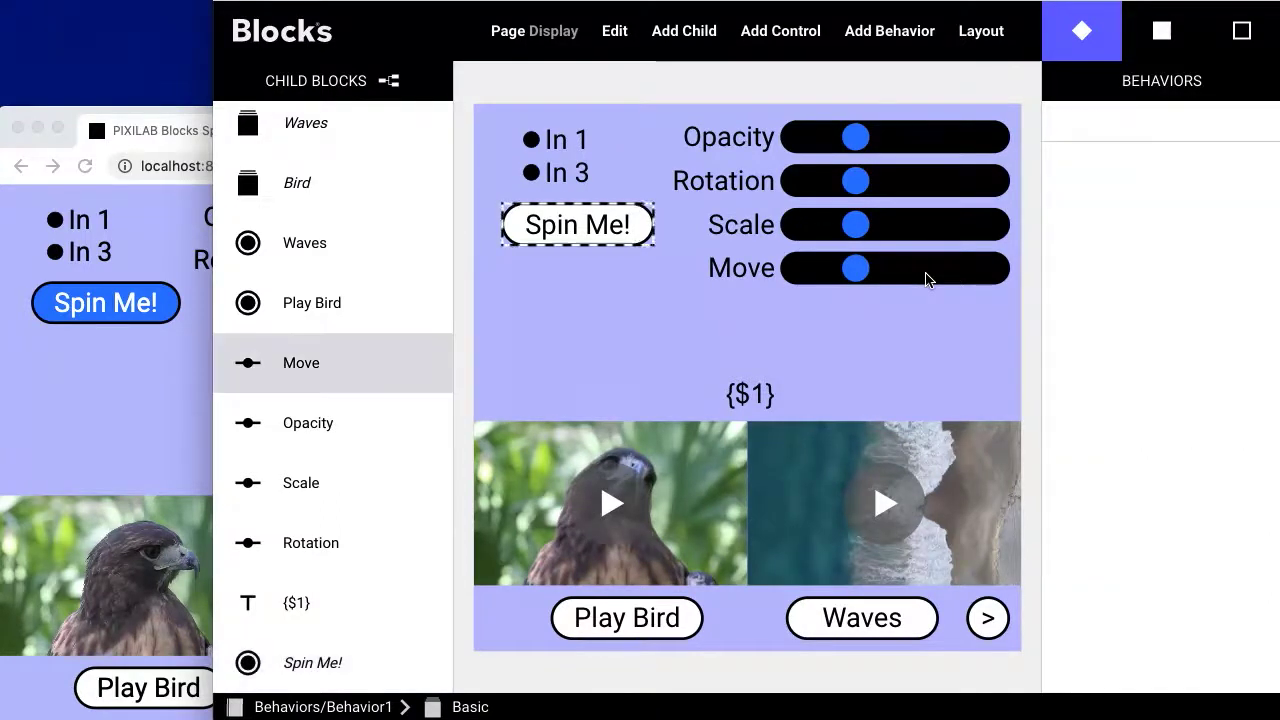
Change the Move slider's Range Maximum from 300 to 1
{"action": "left_click", "coordinate": [1160, 31]}
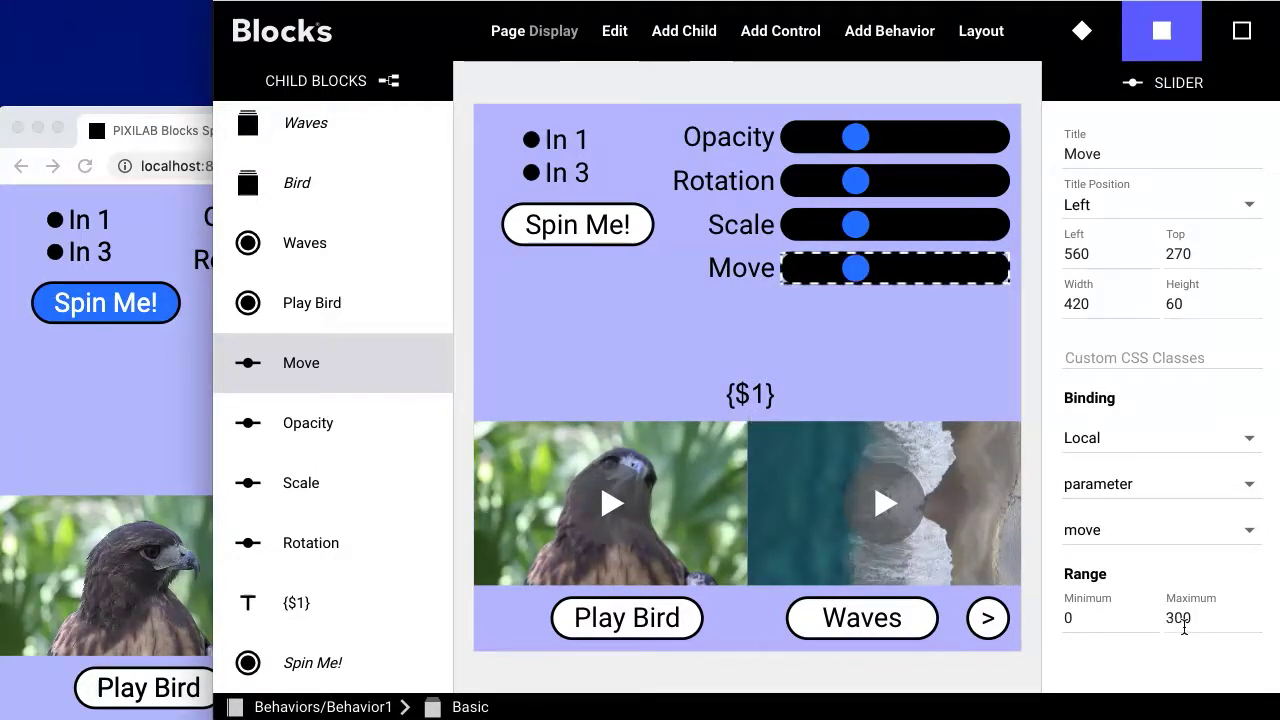
{"action": "left_click_drag", "start_coordinate": [1209, 618], "coordinate": [1140, 662]}
{"action": "type", "text": "1"}
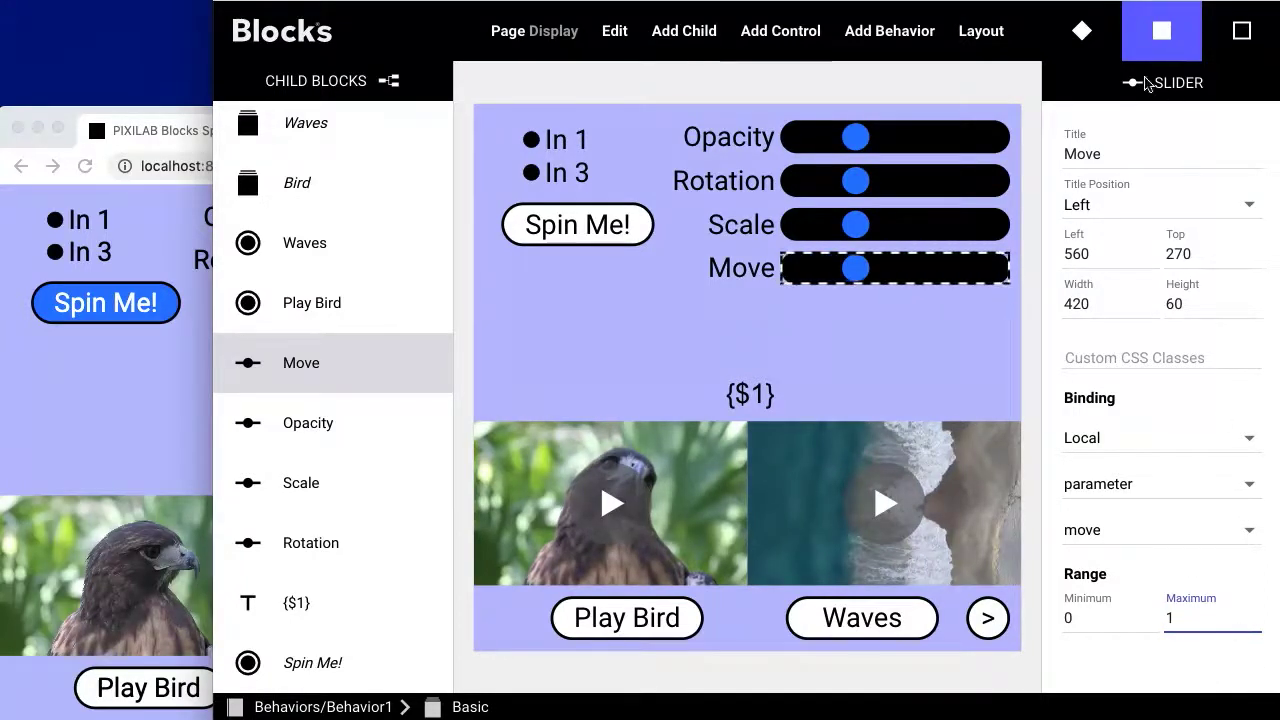
Reselect Spin Me! and bring up its behavior list
{"action": "left_click", "coordinate": [546, 223]}
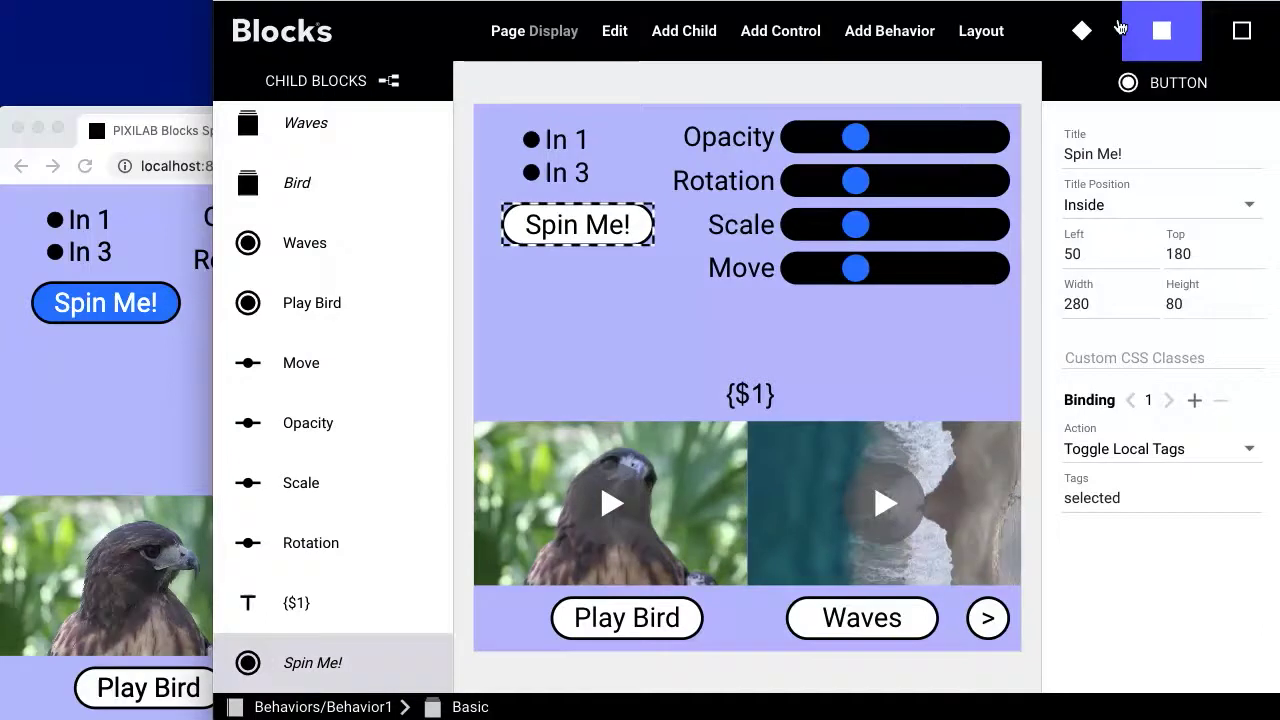
{"action": "left_click", "coordinate": [1095, 35]}
{"action": "scroll", "coordinate": [1130, 178], "scroll_direction": "down", "scroll_amount": 1}
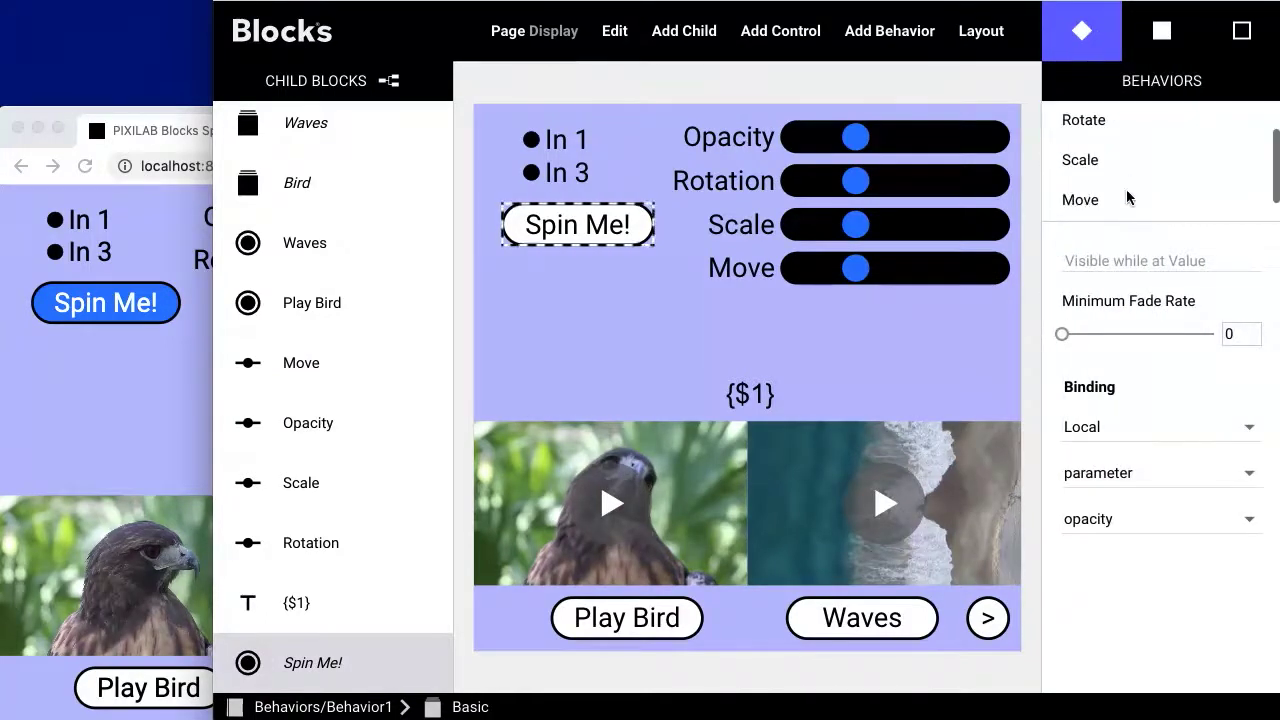
Set the Move behavior's Factor to 350 and sweep Move in the preview to confirm it
{"action": "left_click", "coordinate": [1125, 198]}
{"action": "left_click_drag", "start_coordinate": [1089, 346], "coordinate": [1045, 347]}
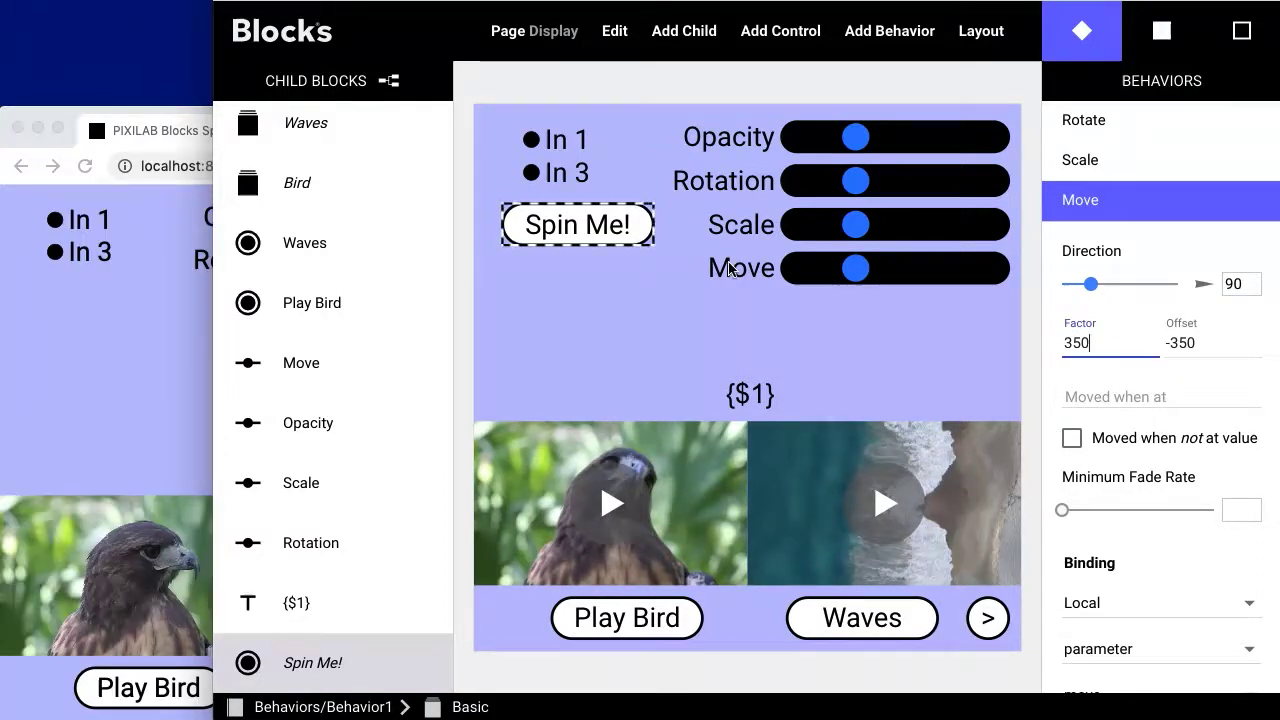
{"action": "left_click", "coordinate": [205, 134]}
{"action": "mouse_move", "coordinate": [515, 355]}
{"action": "left_mouse_down"}
{"action": "mouse_move", "coordinate": [314, 346]}
{"action": "mouse_move", "coordinate": [525, 351]}
{"action": "mouse_move", "coordinate": [298, 360]}
{"action": "mouse_move", "coordinate": [507, 348]}
{"action": "left_mouse_up"}
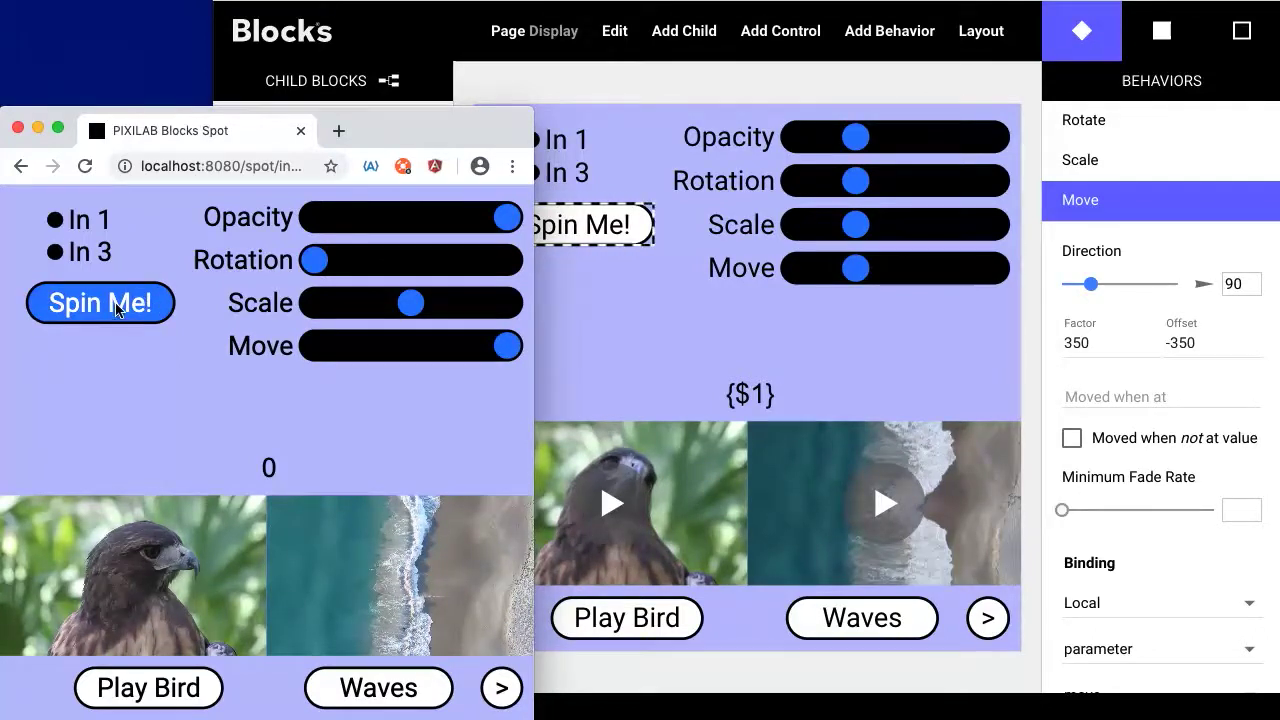
{"action": "left_click_drag", "start_coordinate": [507, 346], "coordinate": [669, 346]}
{"action": "key", "text": "super+grave"}
{"action": "left_click", "coordinate": [202, 133]}
{"action": "key", "text": "super+grave"}
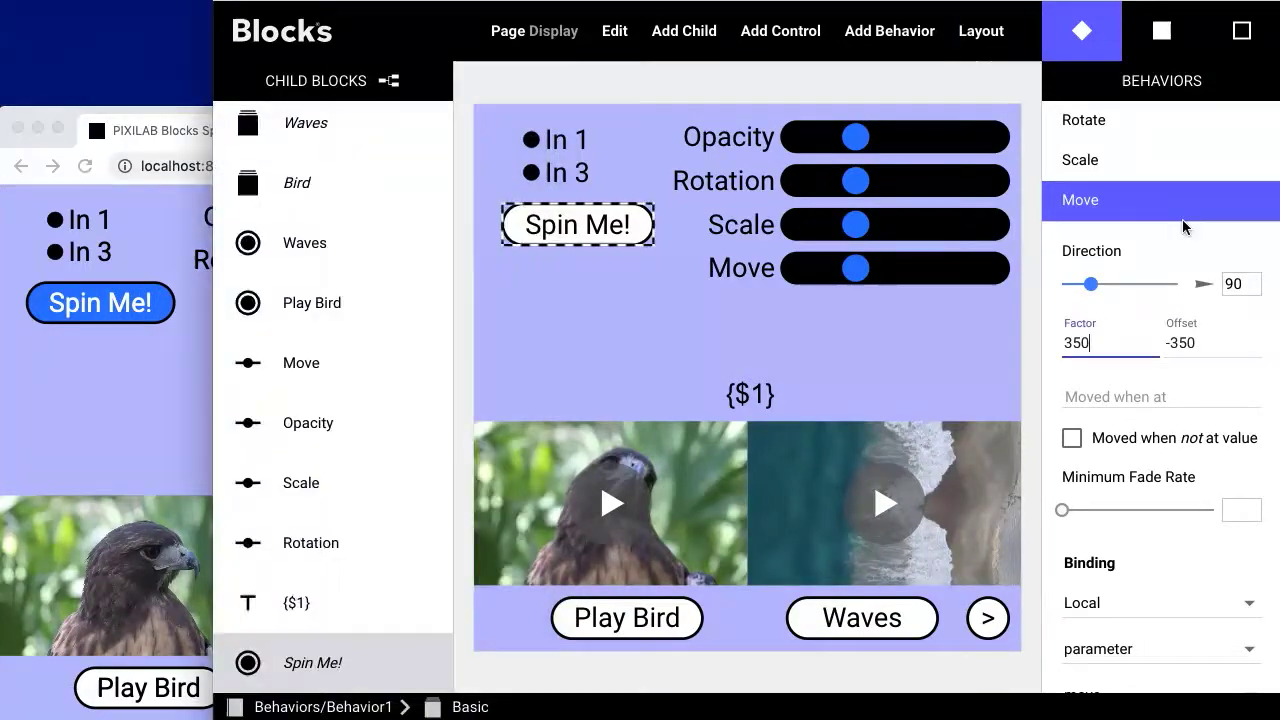